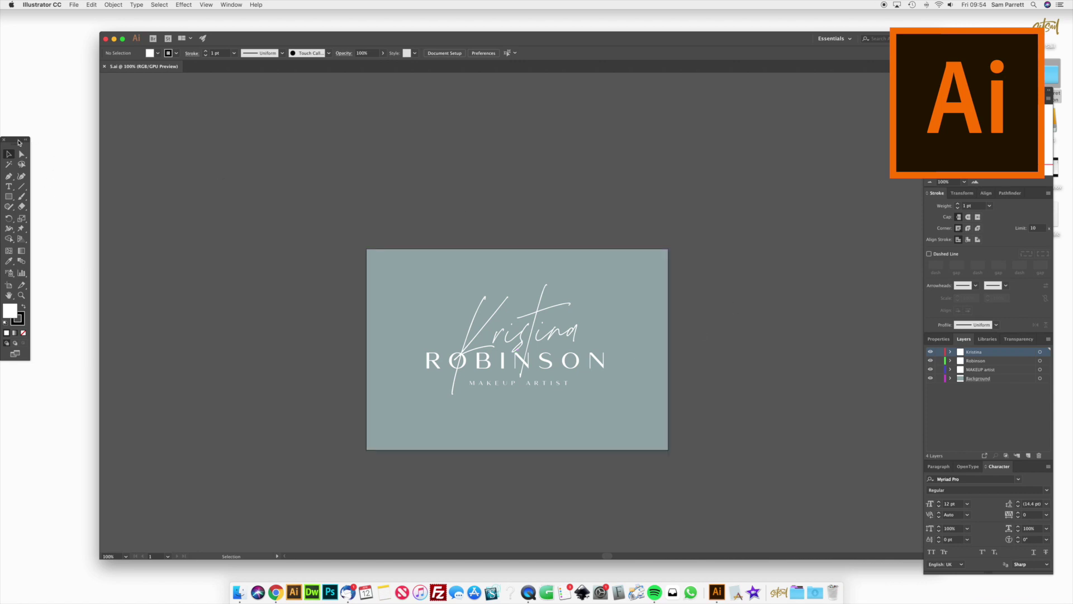
- Replace the script first name in the logo with the designer's own first name
{"action": "left_click_drag", "start_coordinate": [21, 140], "coordinate": [156, 145]}
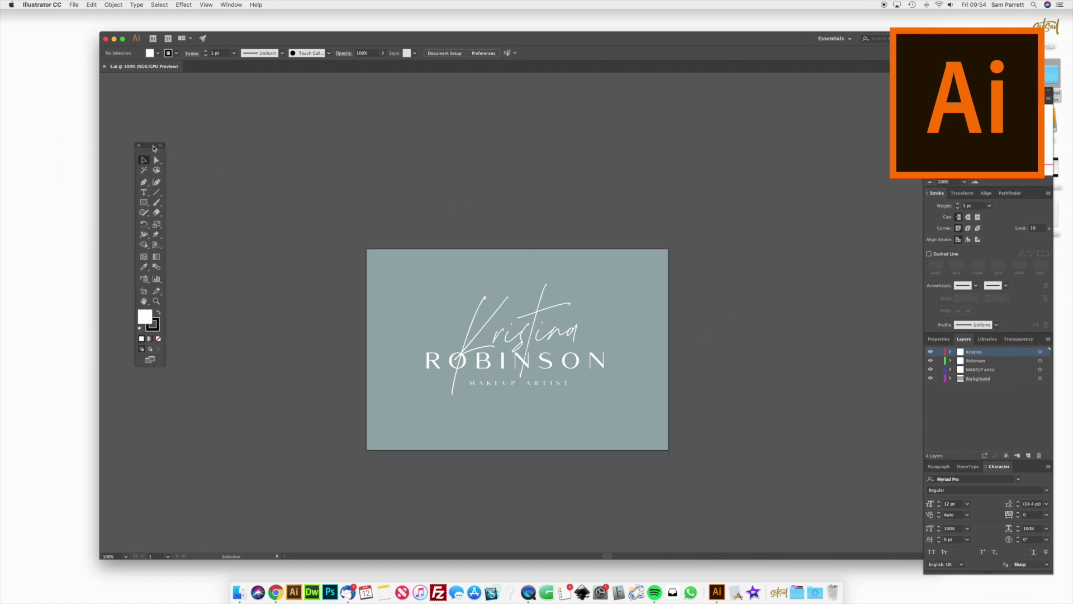
{"action": "left_click", "coordinate": [144, 193]}
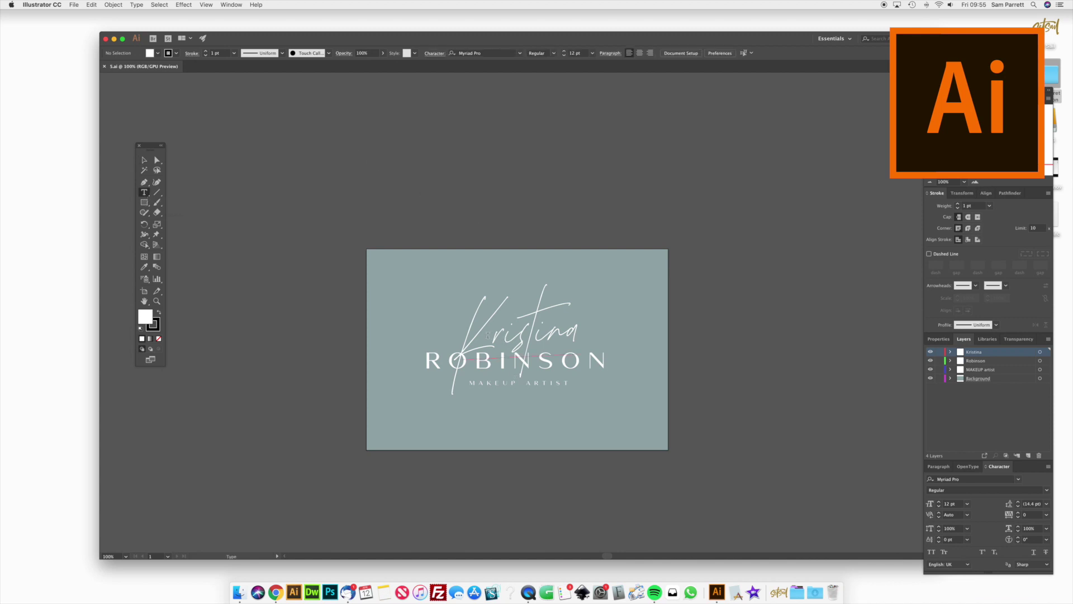
{"action": "left_click_drag", "start_coordinate": [480, 335], "coordinate": [581, 334]}
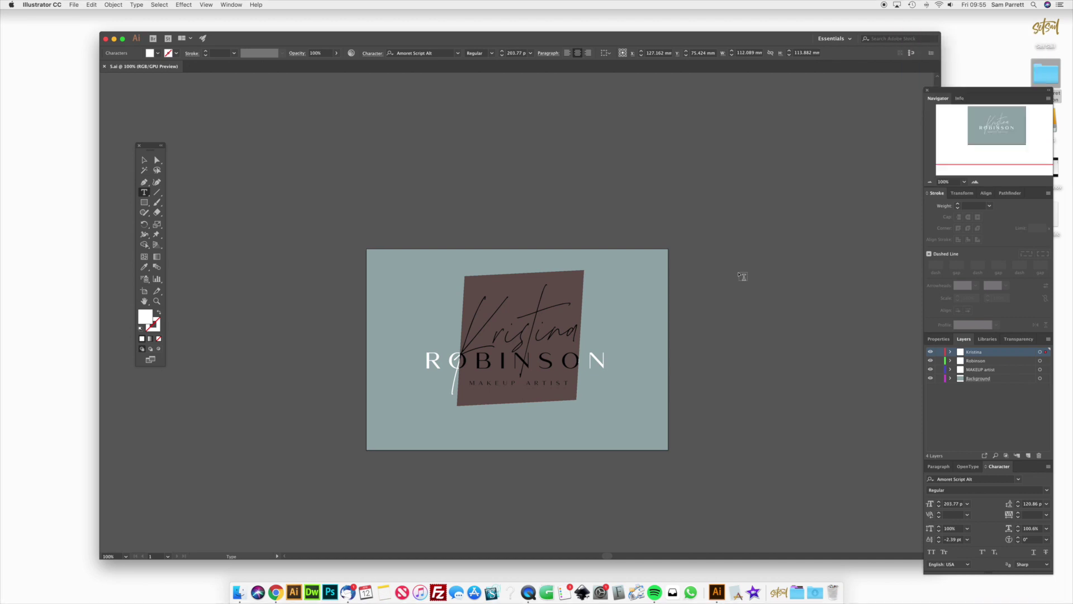
{"action": "left_click", "coordinate": [557, 334]}
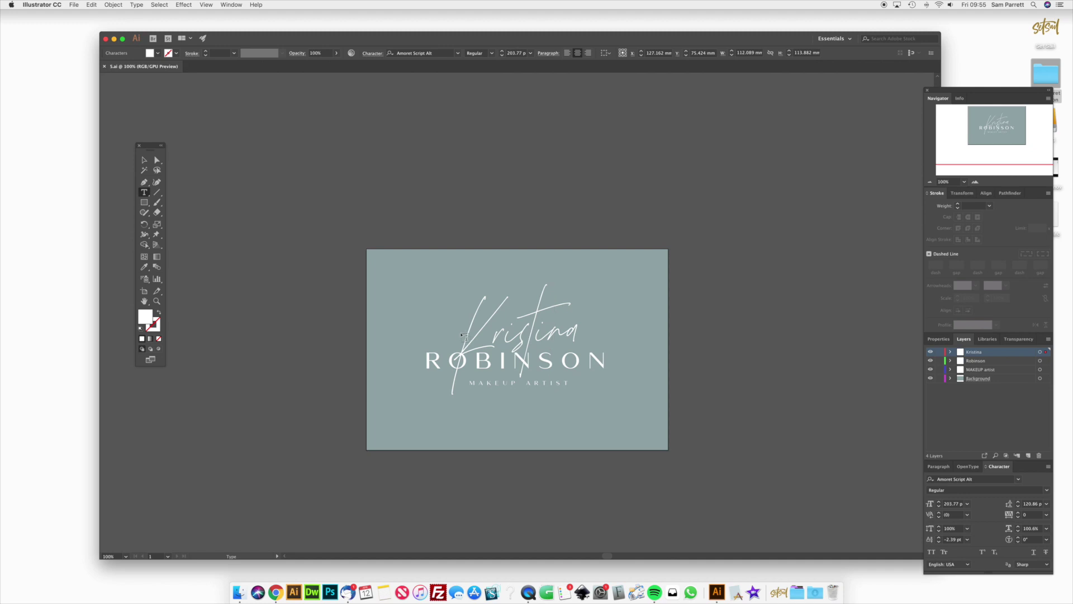
{"action": "key", "text": "super+a"}
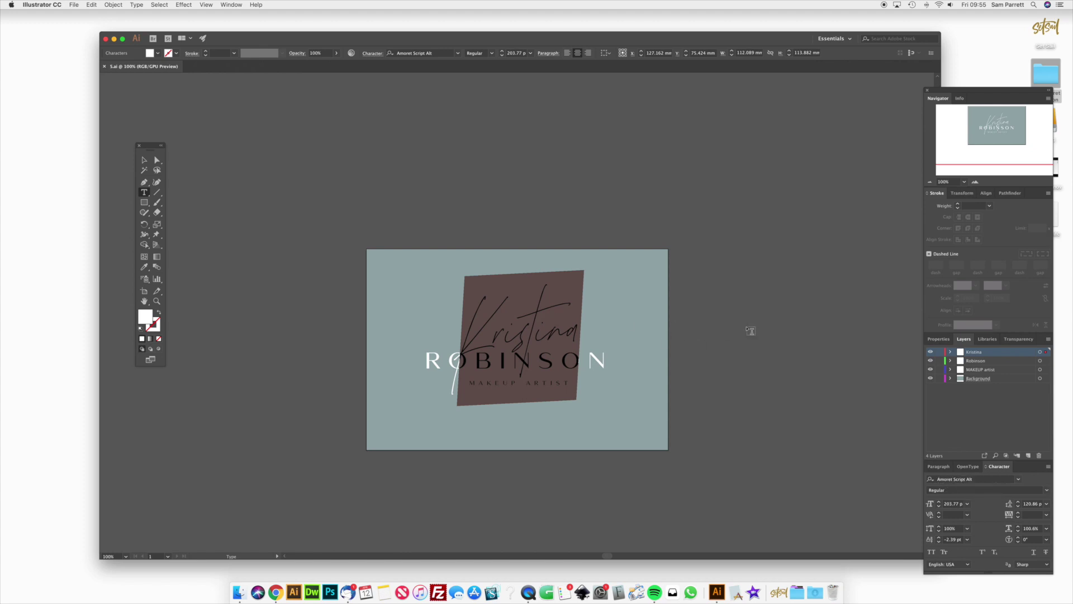
{"action": "type", "text": "Sam"}
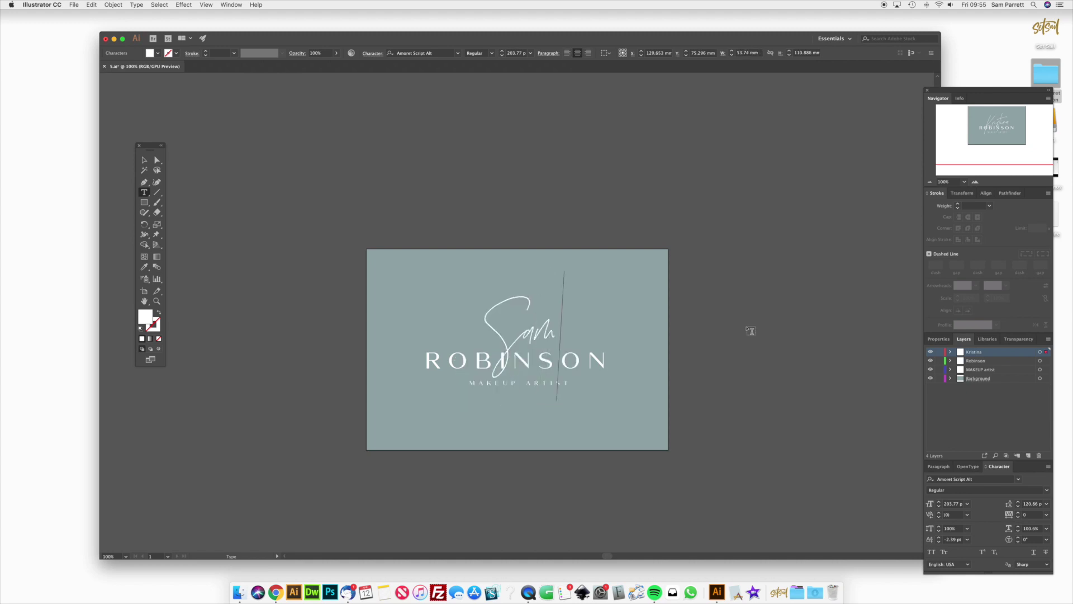
{"action": "scroll", "coordinate": [765, 324], "scroll_direction": "left", "scroll_amount": 2}
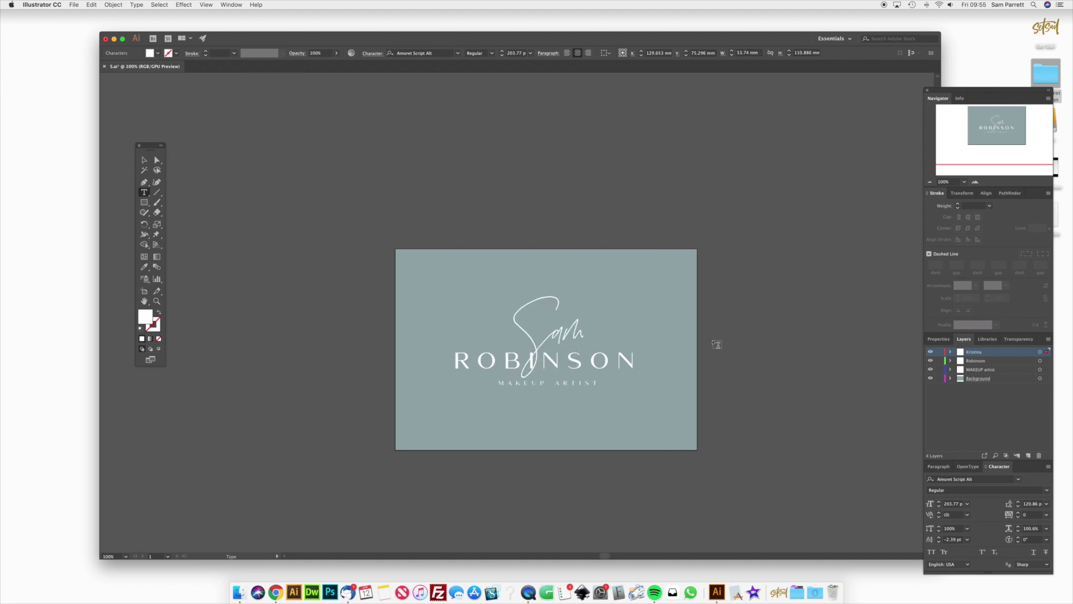
- Change the script first name's font to Amoret Script and shift it slightly left and down over the surname
{"action": "key", "text": "super+a"}
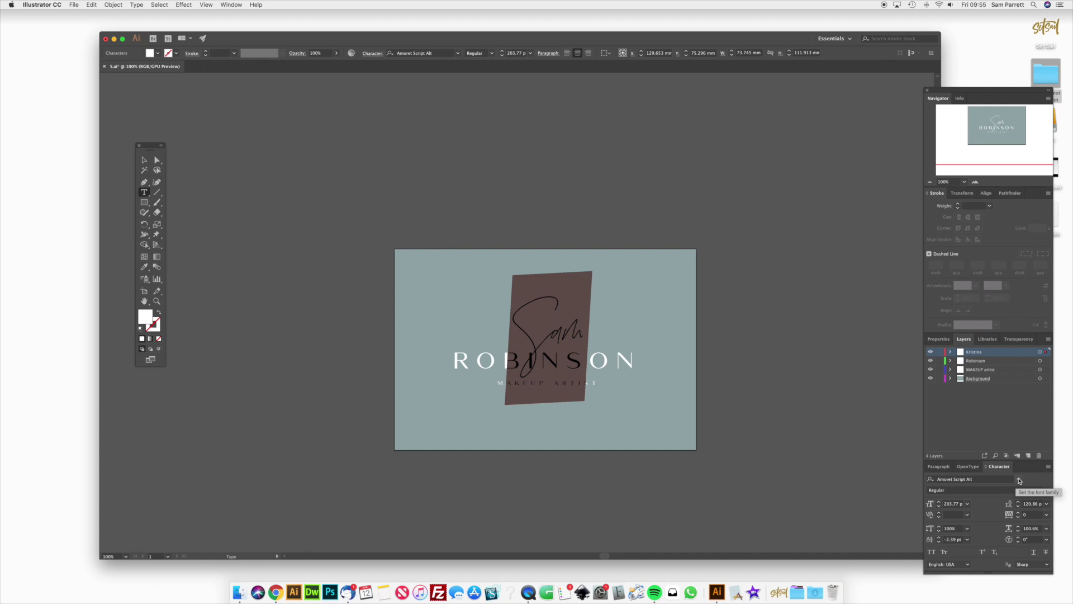
{"action": "left_click", "coordinate": [1019, 481]}
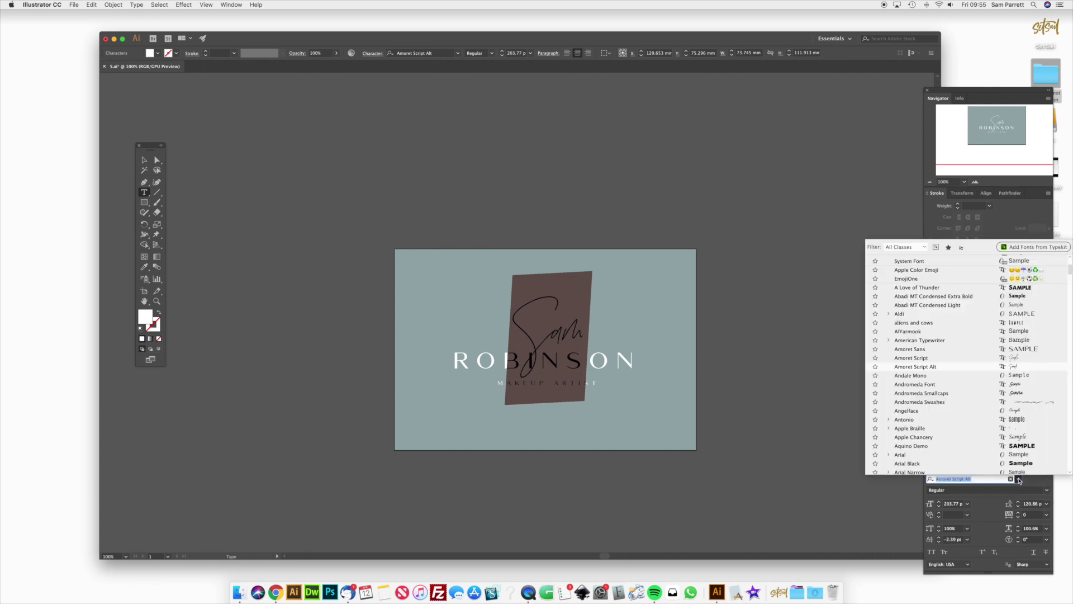
{"action": "left_click", "coordinate": [931, 360]}
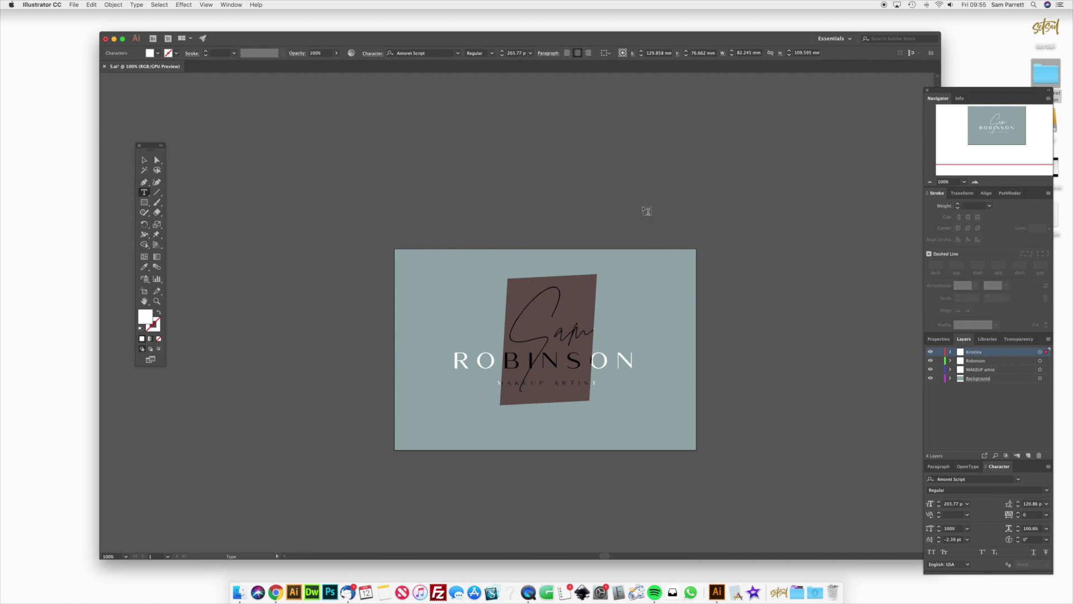
{"action": "key", "text": "Escape"}
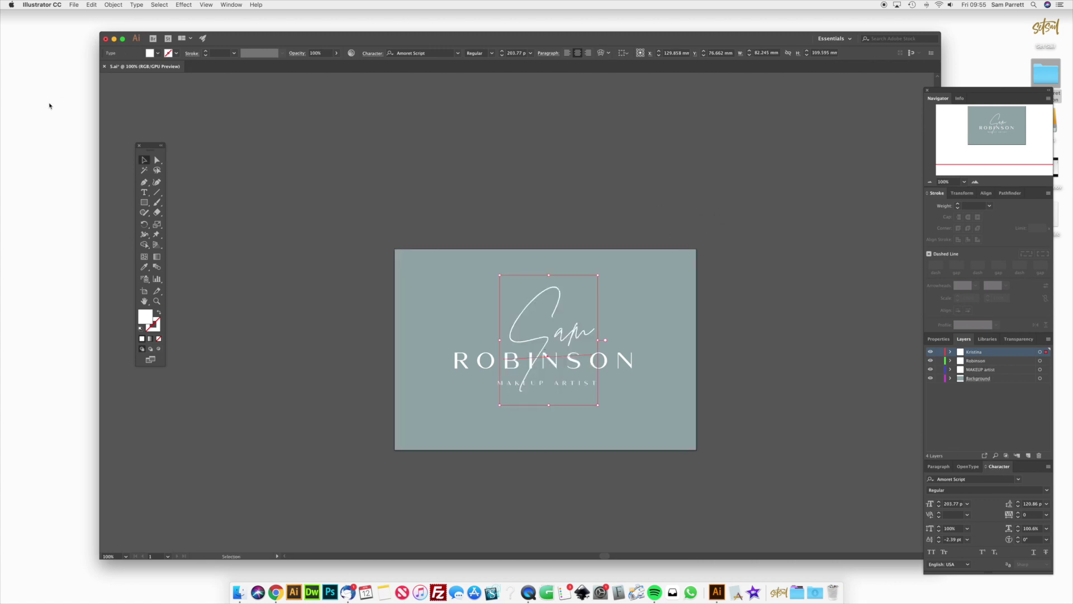
{"action": "left_click", "coordinate": [158, 161]}
{"action": "left_click_drag", "start_coordinate": [550, 336], "coordinate": [548, 339]}
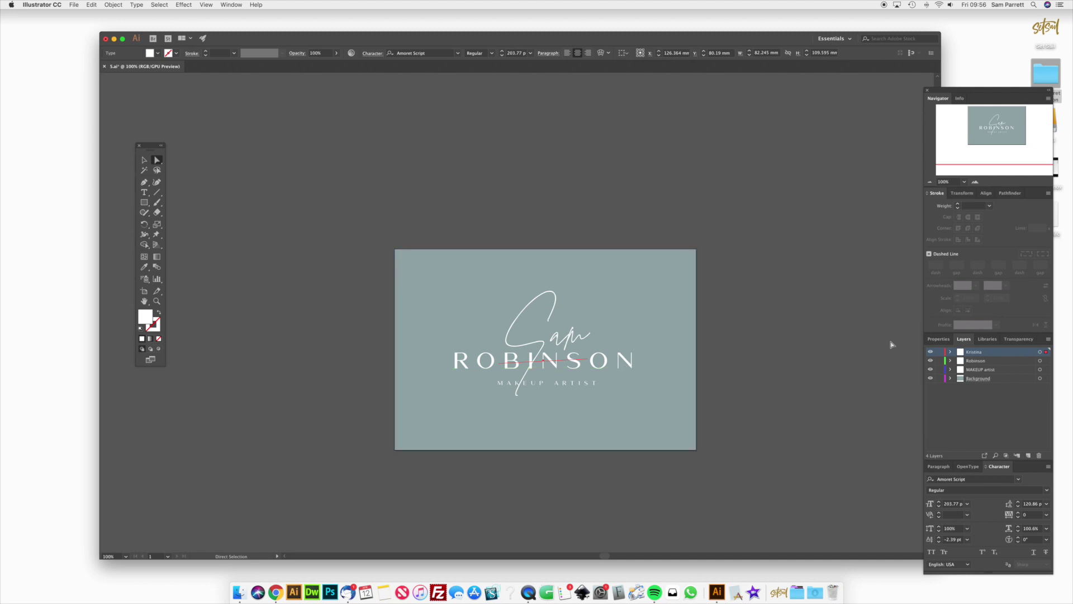
- Replace the capital-letter surname with the designer's own surname and nudge it slightly to the right beneath the script first name
{"action": "left_click", "coordinate": [950, 361]}
{"action": "left_click", "coordinate": [1040, 370]}
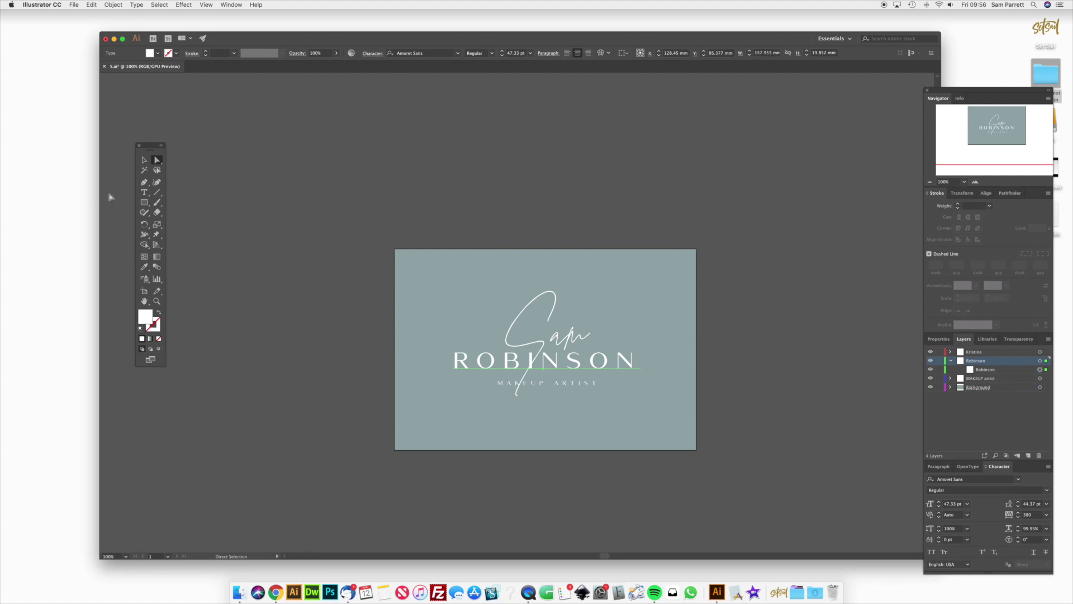
{"action": "left_click", "coordinate": [144, 193]}
{"action": "left_click_drag", "start_coordinate": [643, 362], "coordinate": [428, 361]}
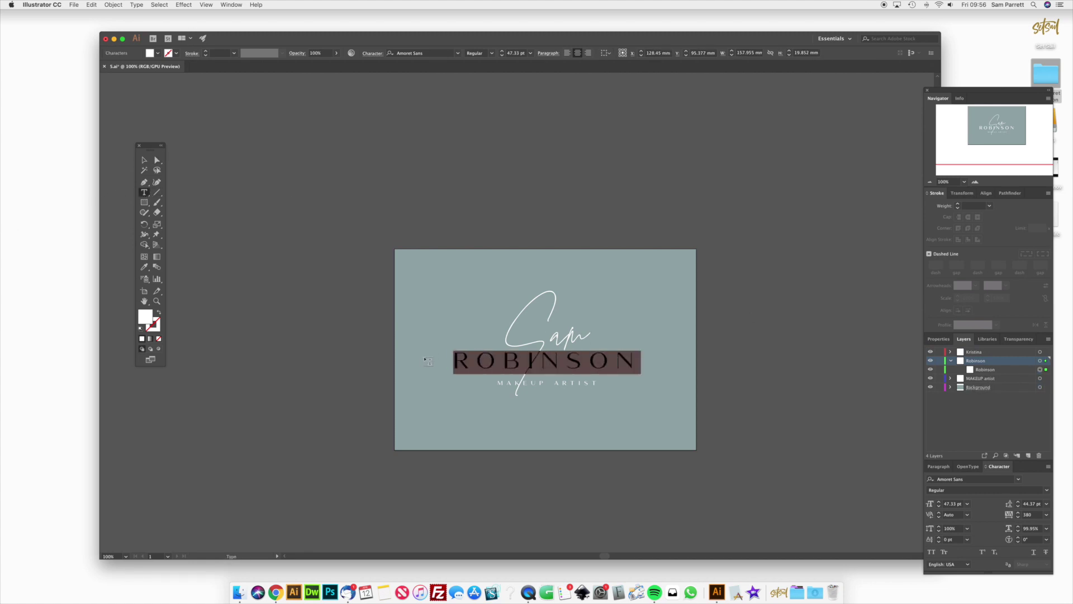
{"action": "type", "text": "PARRETT"}
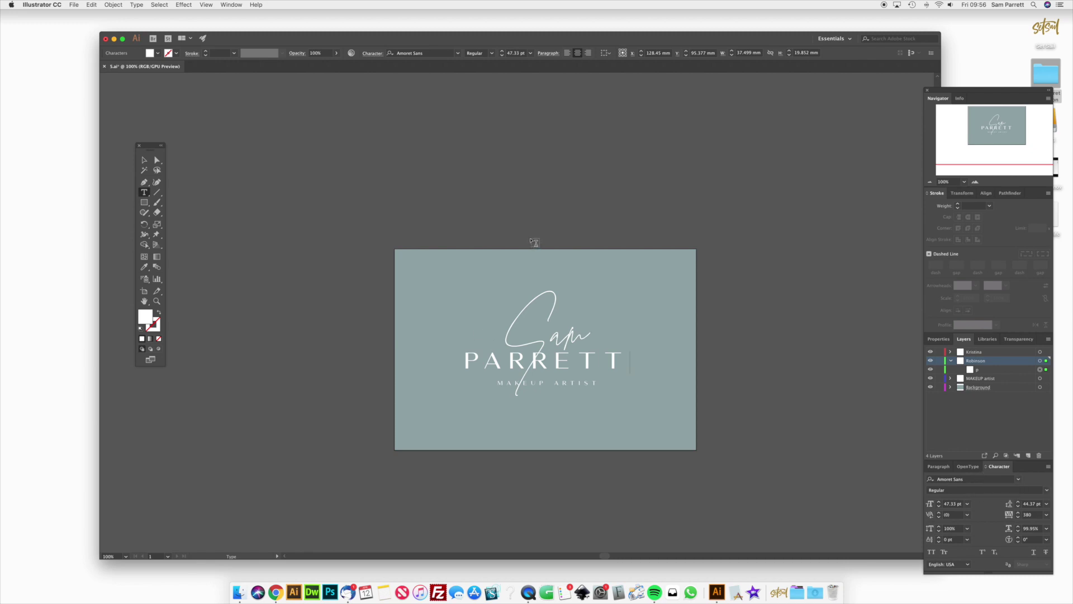
{"action": "key", "text": "Escape"}
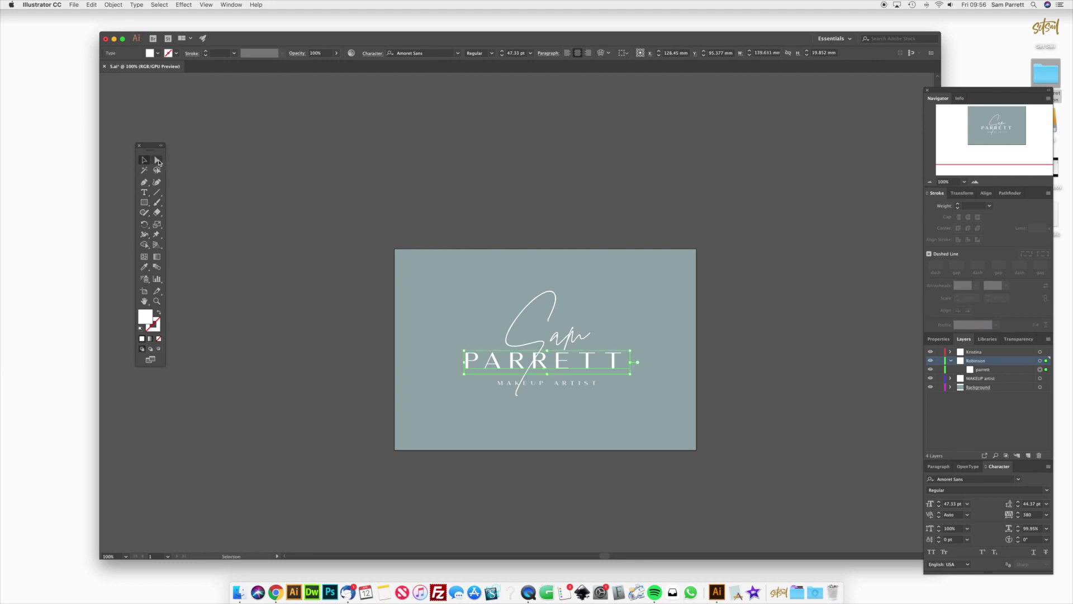
{"action": "left_click", "coordinate": [158, 161]}
{"action": "left_click_drag", "start_coordinate": [604, 366], "coordinate": [606, 364]}
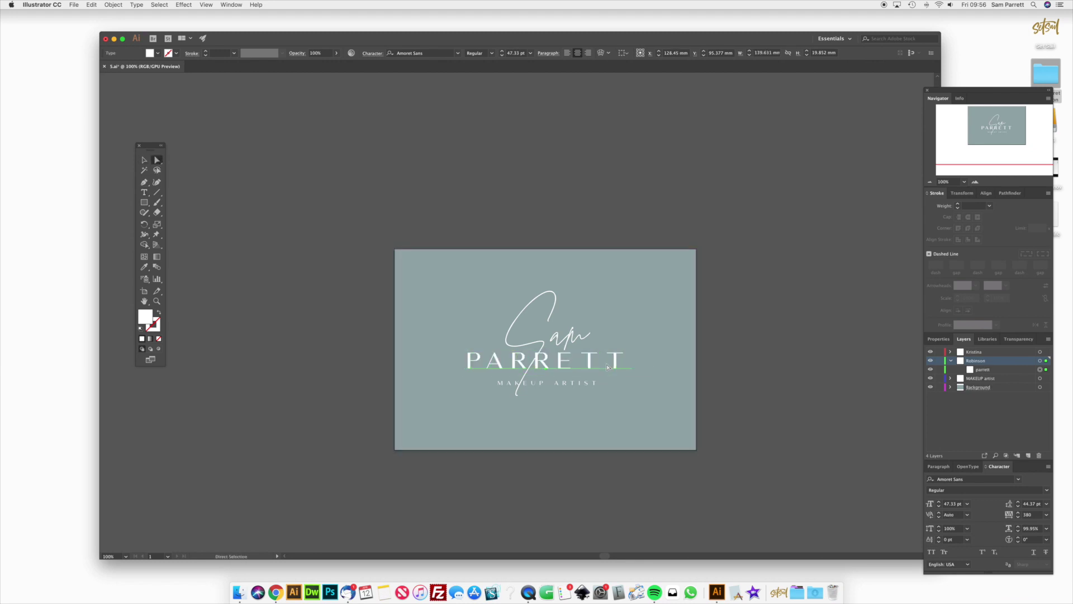
{"action": "left_click", "coordinate": [636, 320]}
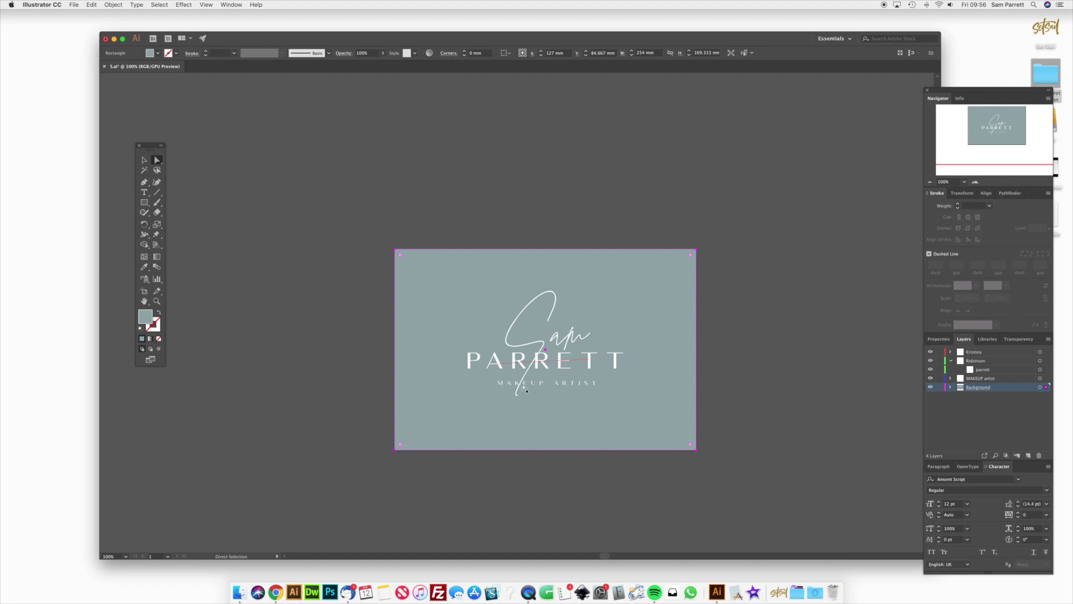
{"action": "left_click", "coordinate": [144, 192]}
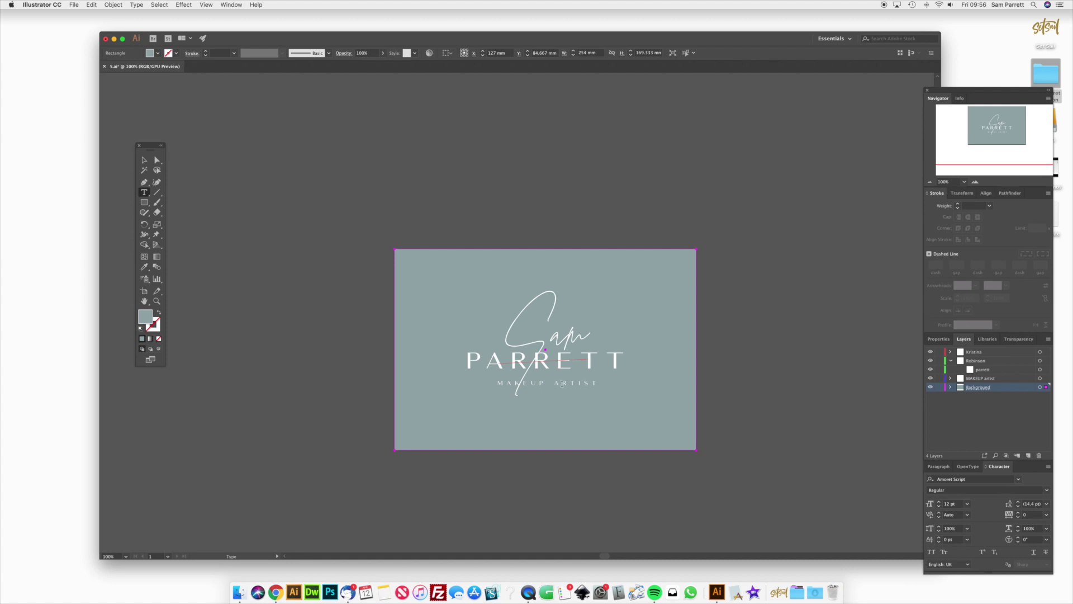
{"action": "left_click", "coordinate": [574, 335]}
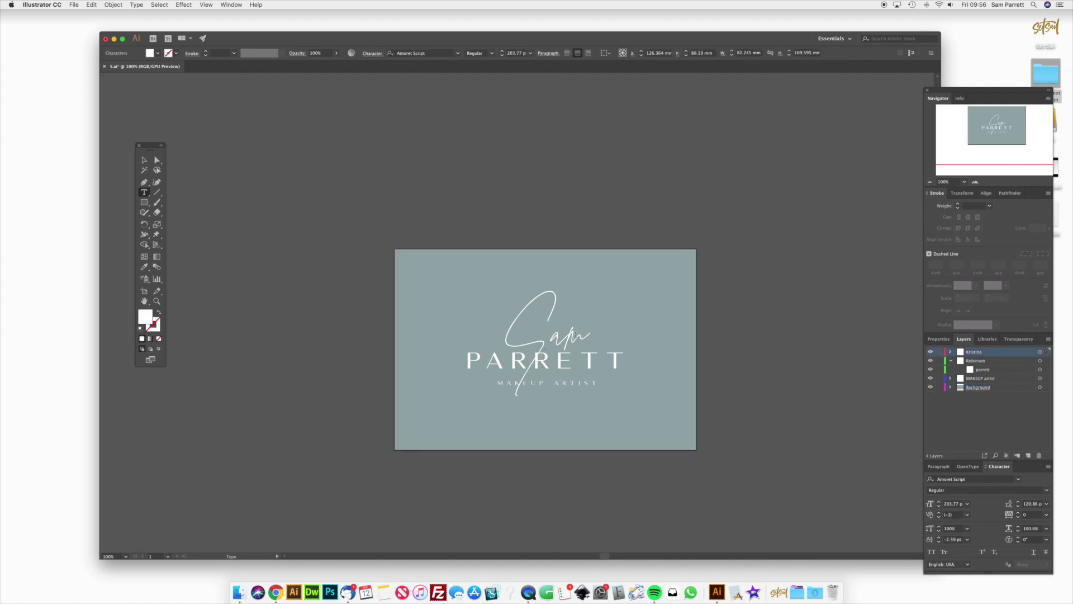
{"action": "key", "text": "super+a"}
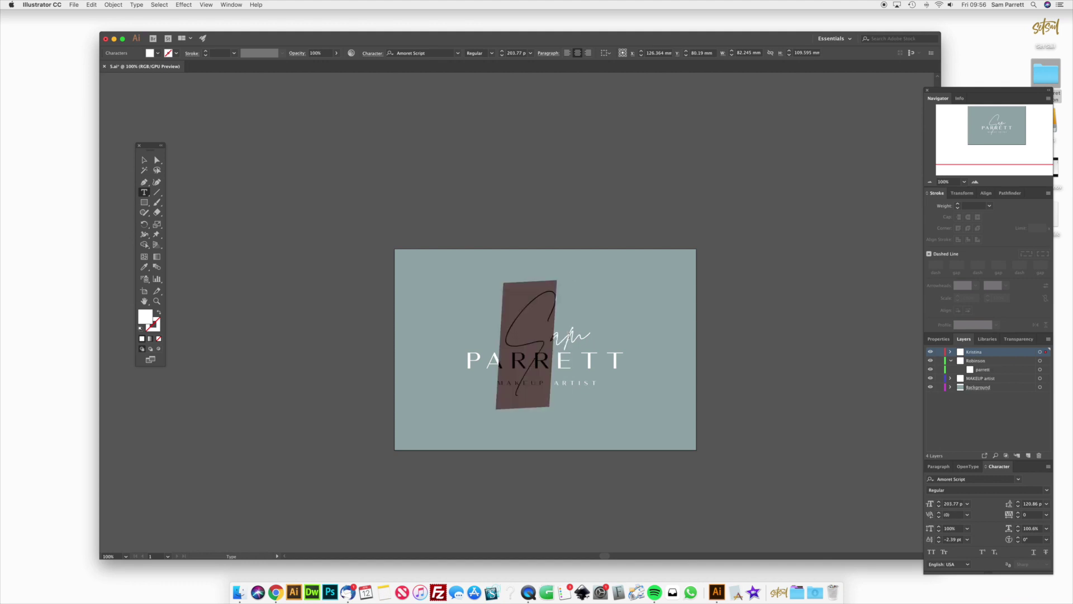
{"action": "key", "text": "alt+Right"}
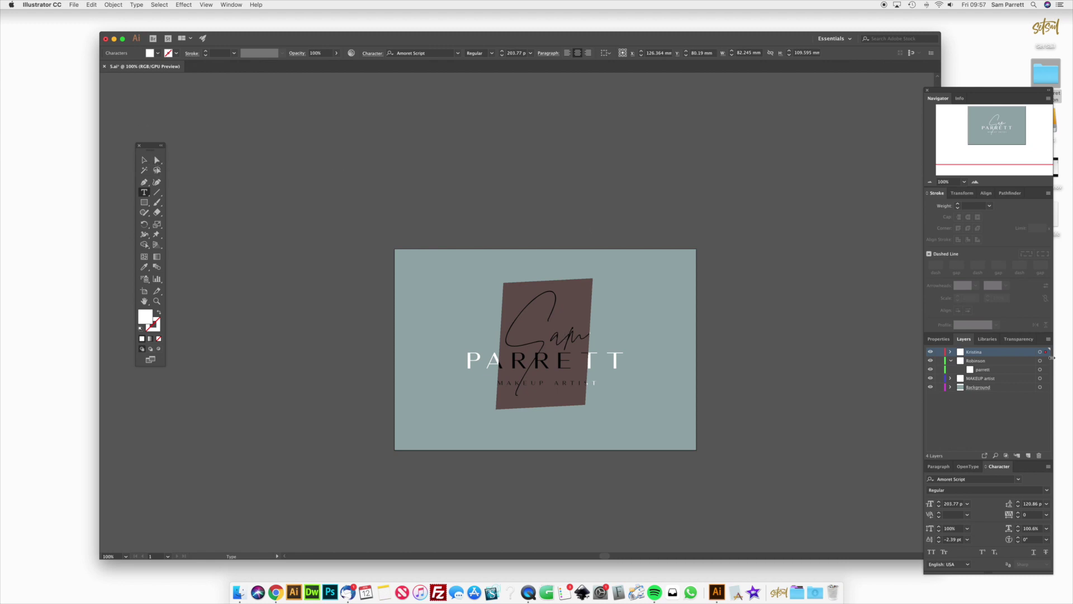
{"action": "key", "text": "Escape"}
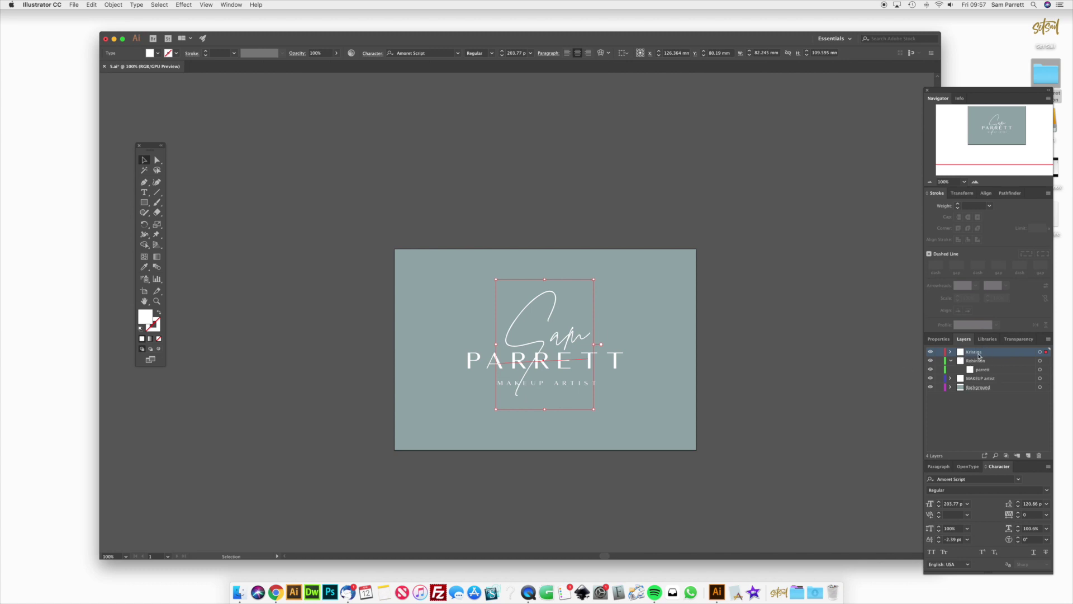
- Lock the layer holding the script first name and replace the tagline MAKEUP ARTIST with FONT DESIGNER
{"action": "left_click", "coordinate": [940, 355]}
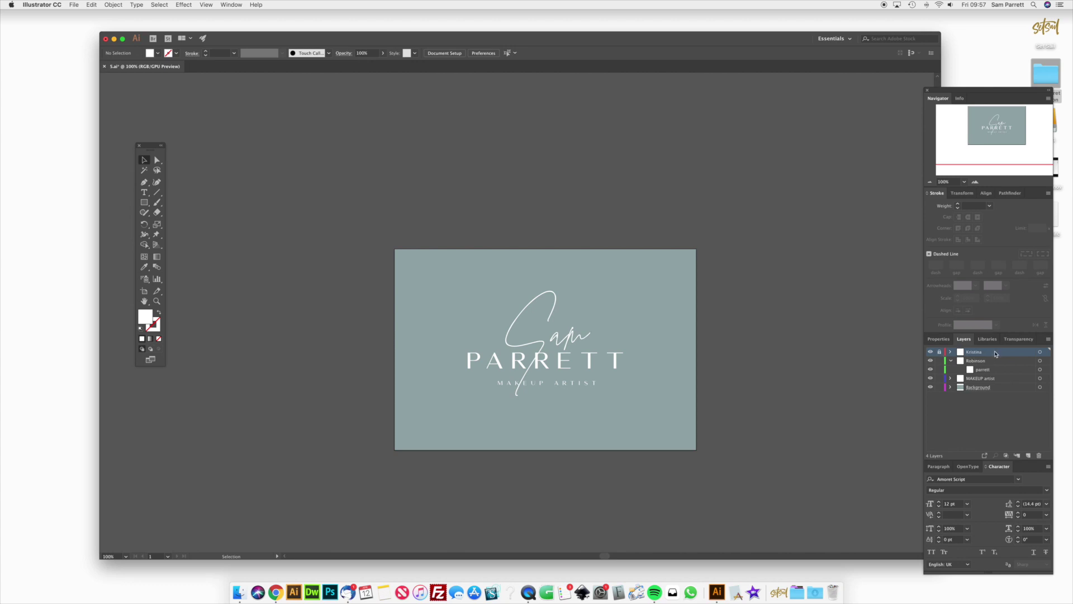
{"action": "left_click", "coordinate": [144, 192]}
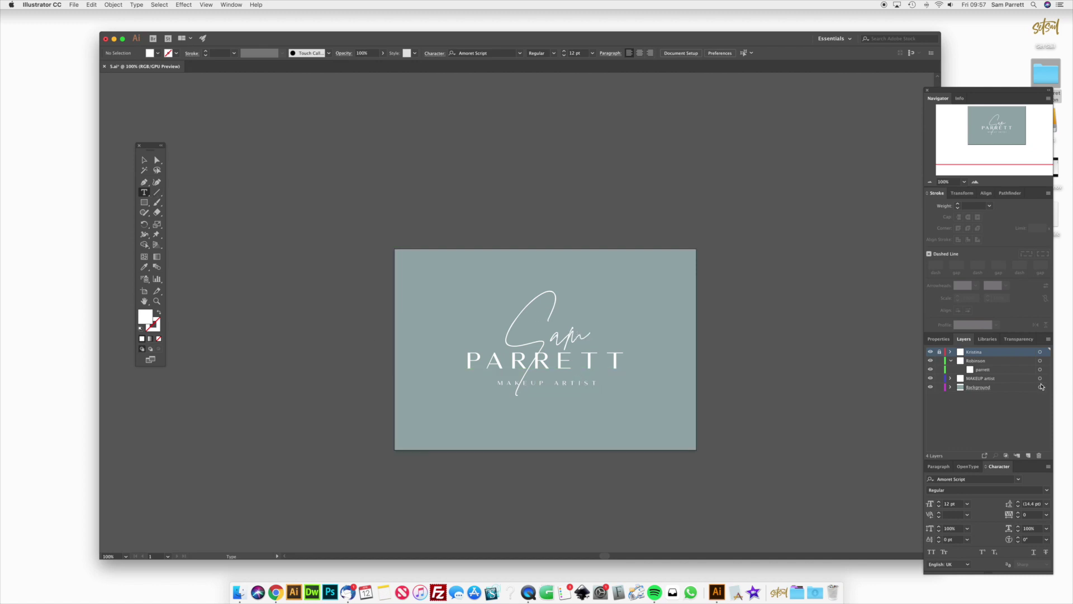
{"action": "left_click", "coordinate": [950, 378]}
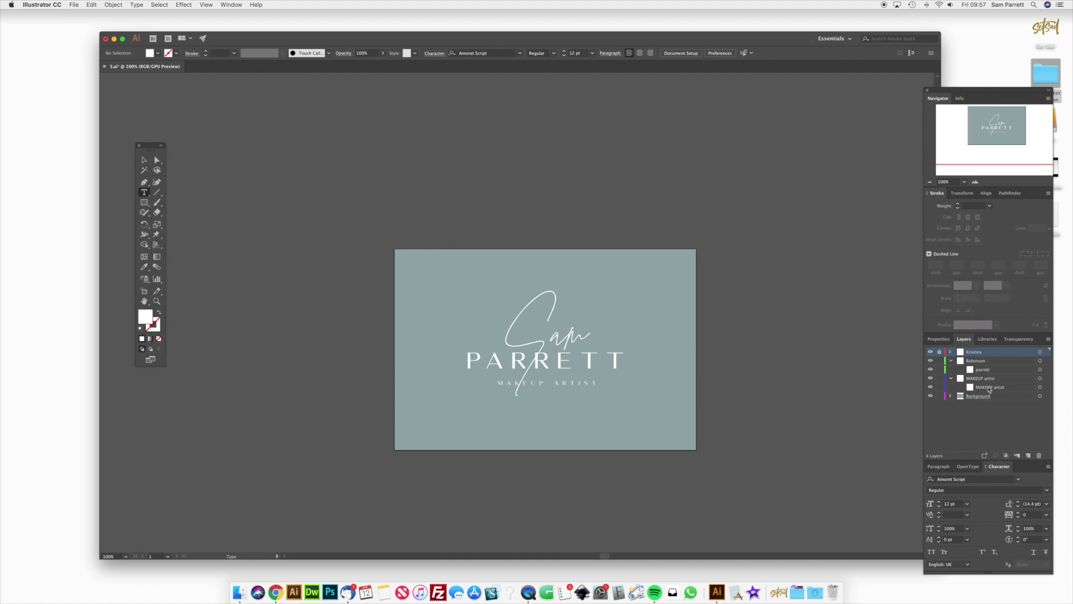
{"action": "left_click", "coordinate": [1039, 387]}
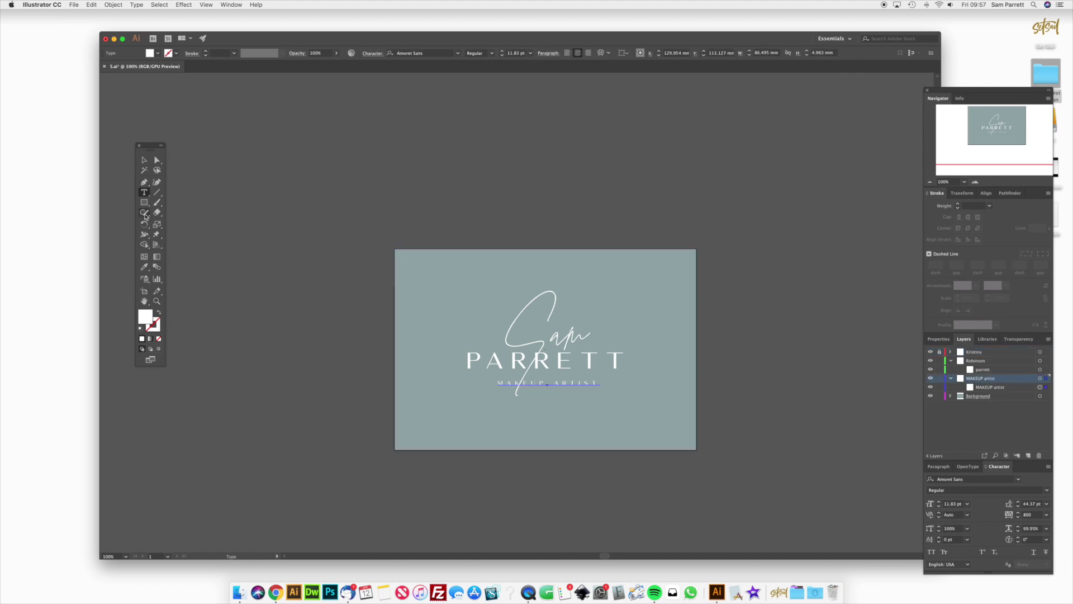
{"action": "left_click_drag", "start_coordinate": [595, 382], "coordinate": [497, 383]}
{"action": "left_click", "coordinate": [565, 383]}
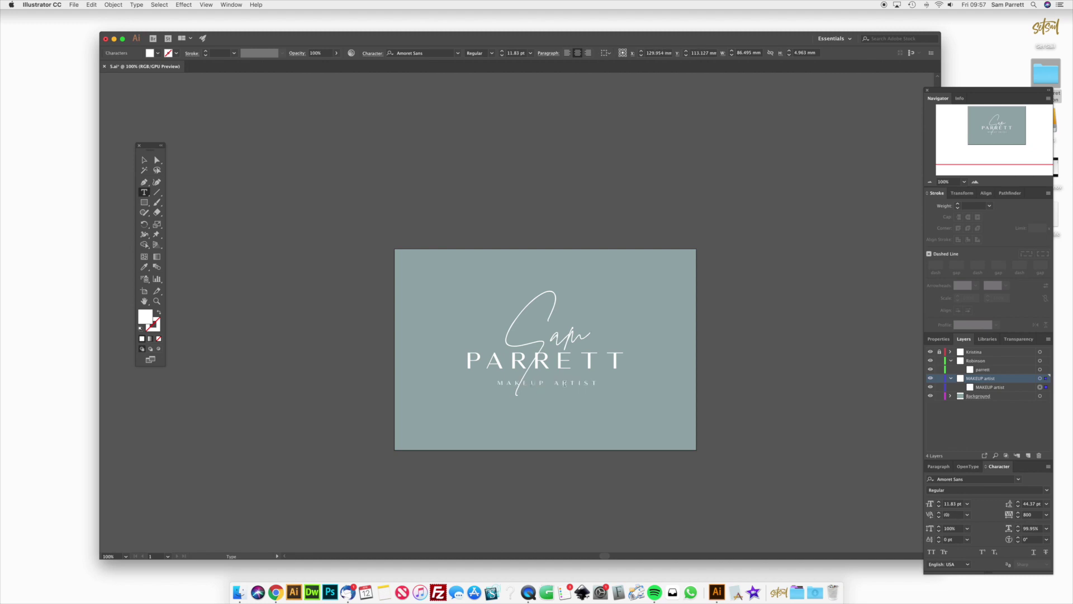
{"action": "left_click_drag", "start_coordinate": [594, 382], "coordinate": [633, 386]}
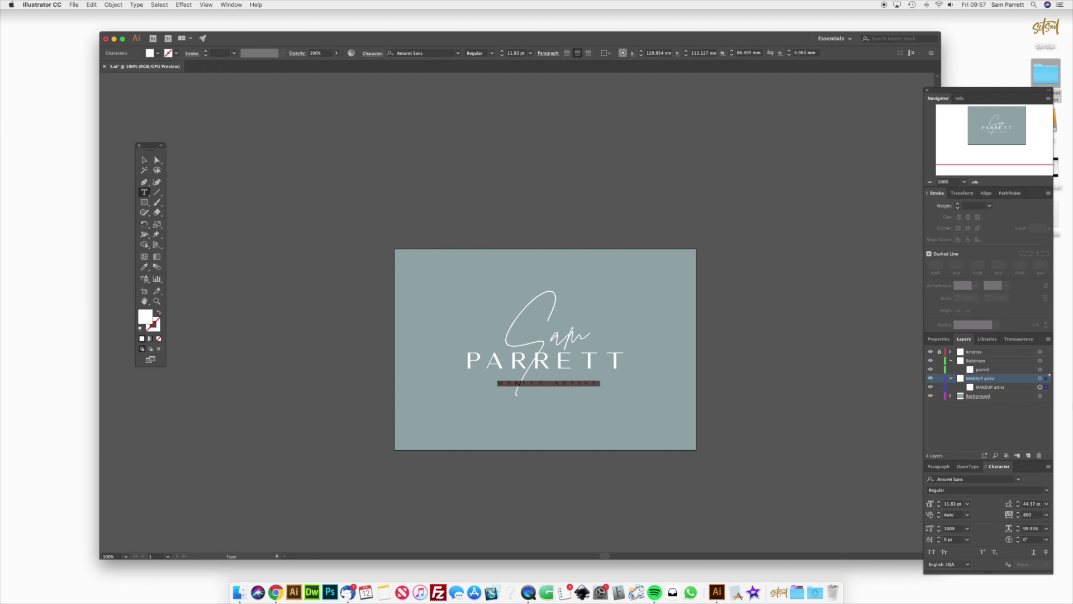
{"action": "type", "text": "FONT DESIGNER"}
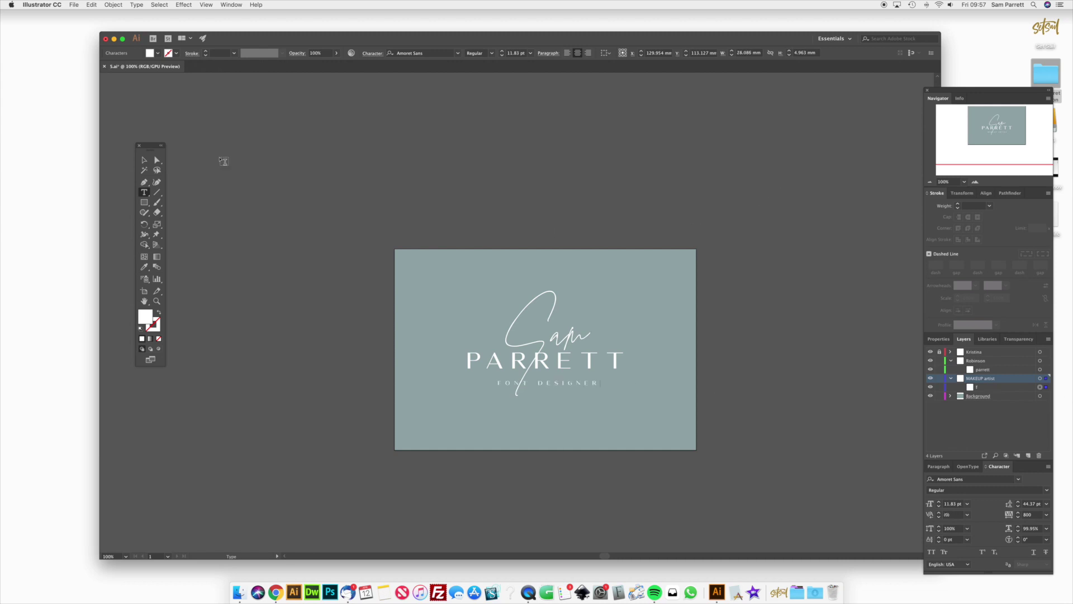
- Move the FONT DESIGNER tagline slightly up, closer to the surname
{"action": "left_click", "coordinate": [144, 160]}
{"action": "left_click", "coordinate": [158, 161]}
{"action": "key", "text": "Up"}
{"action": "key", "text": "Up"}
{"action": "key", "text": "Up"}
{"action": "key", "text": "Up"}
{"action": "key", "text": "Up"}
{"action": "key", "text": "Up"}
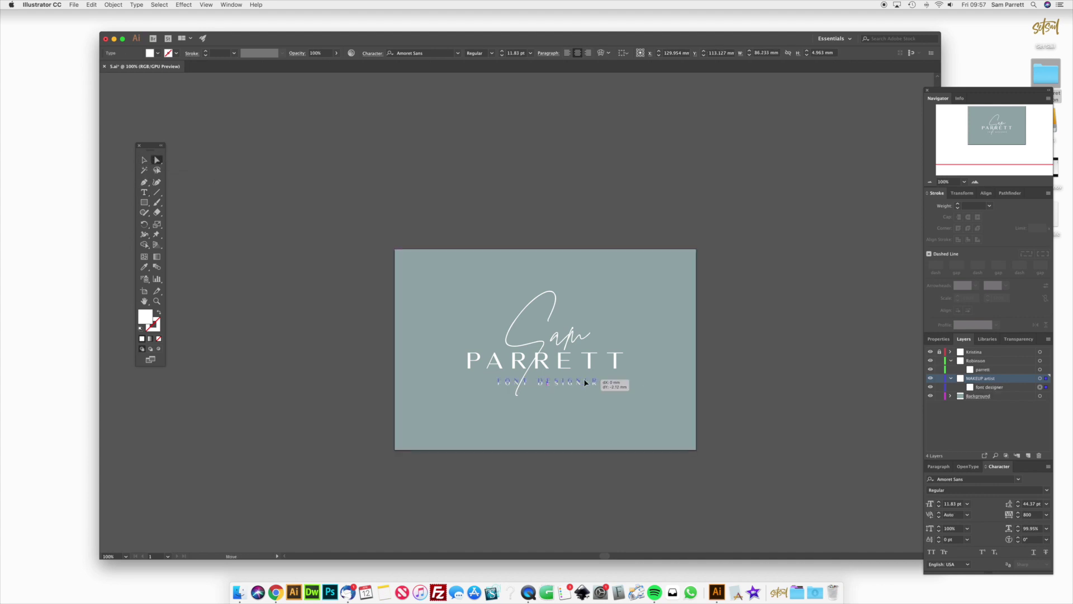
- Change the fill of the background rectangle to the warm off-white colour F4F1EF
{"action": "left_click", "coordinate": [635, 400]}
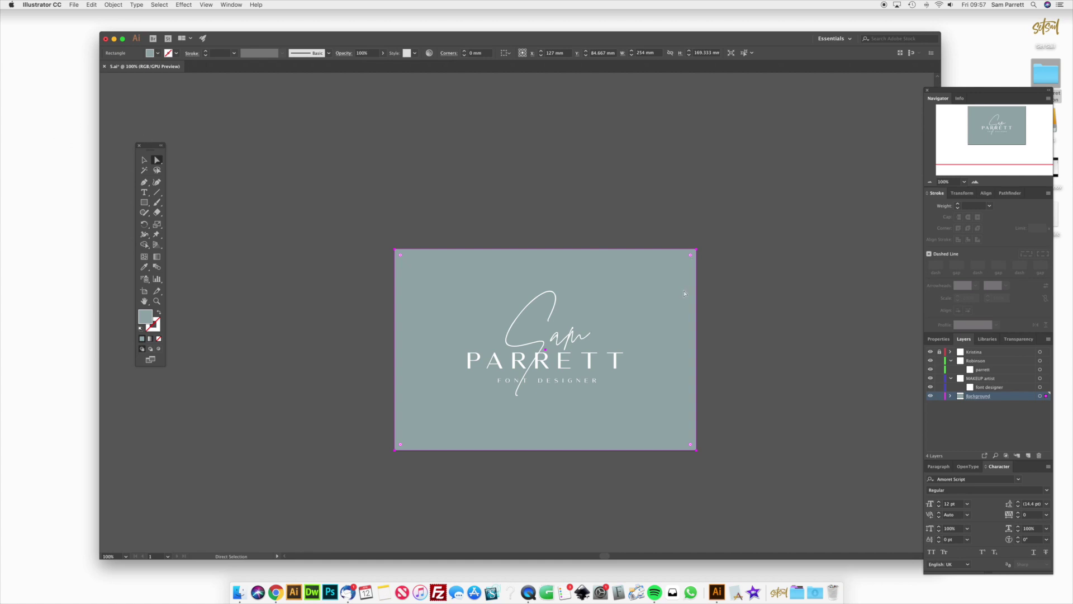
{"action": "left_click", "coordinate": [950, 395]}
{"action": "double_click", "coordinate": [145, 317]}
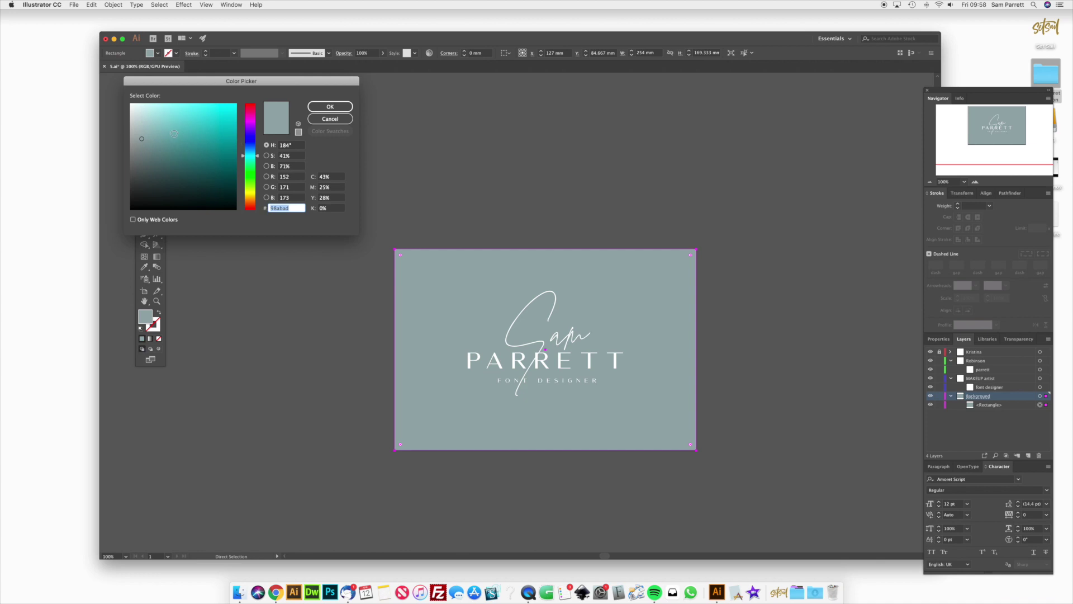
{"action": "mouse_move", "coordinate": [195, 147]}
{"action": "left_mouse_down"}
{"action": "mouse_move", "coordinate": [182, 129]}
{"action": "mouse_move", "coordinate": [125, 109]}
{"action": "left_mouse_up"}
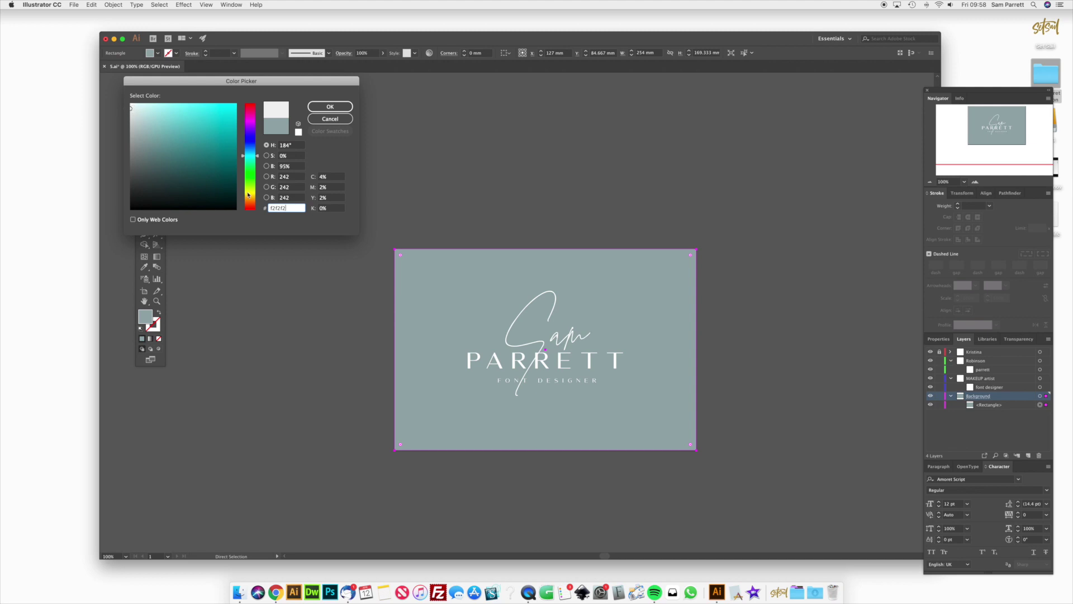
{"action": "left_click", "coordinate": [249, 201]}
{"action": "left_click", "coordinate": [133, 107]}
{"action": "left_click_drag", "start_coordinate": [133, 107], "coordinate": [134, 107]}
{"action": "left_click", "coordinate": [323, 107]}
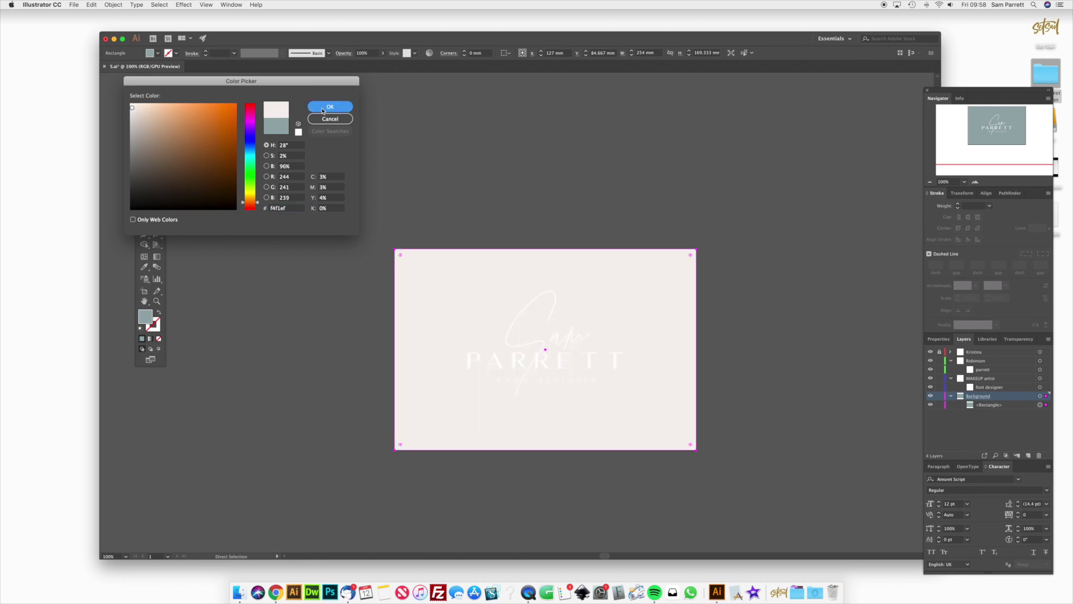
- Unlock the layer holding the script first name and change that text's fill from white to crimson B22B4B
{"action": "scroll", "coordinate": [324, 110], "scroll_direction": "right", "scroll_amount": 3}
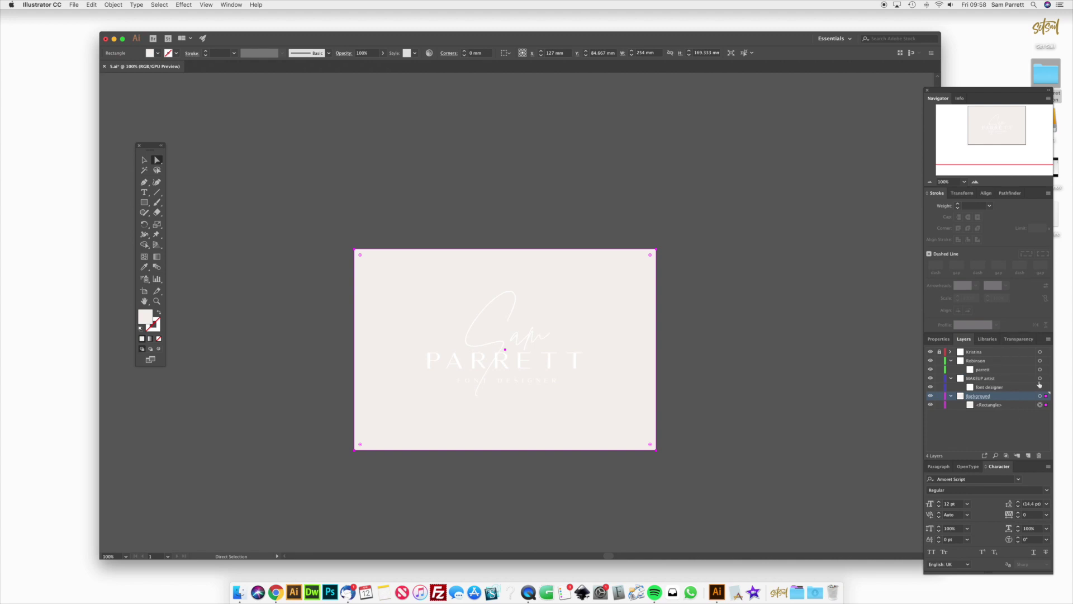
{"action": "left_click", "coordinate": [951, 352]}
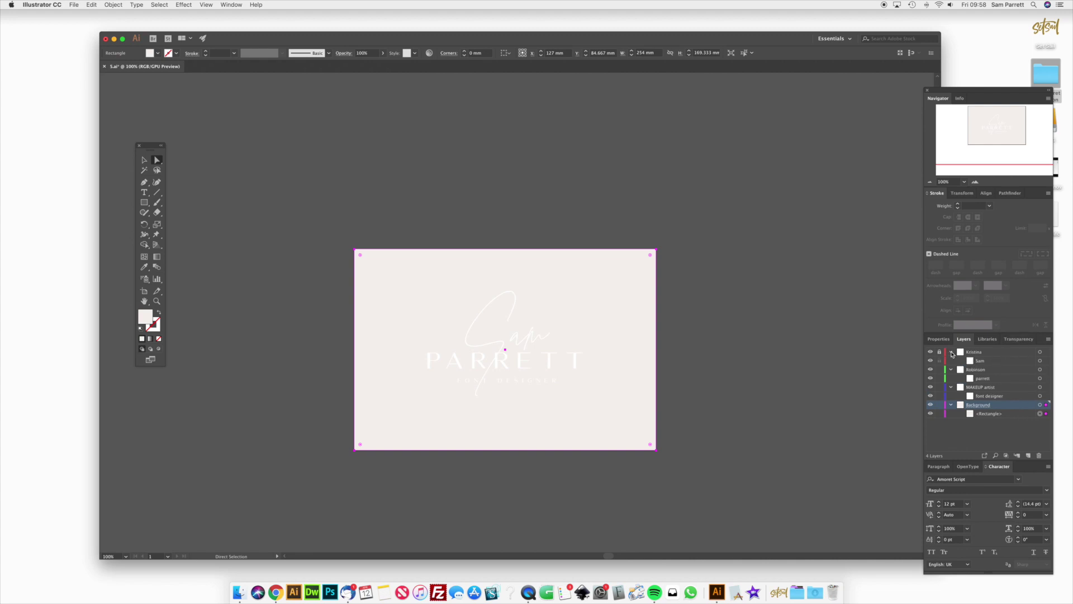
{"action": "left_click", "coordinate": [940, 352]}
{"action": "left_click", "coordinate": [1040, 361]}
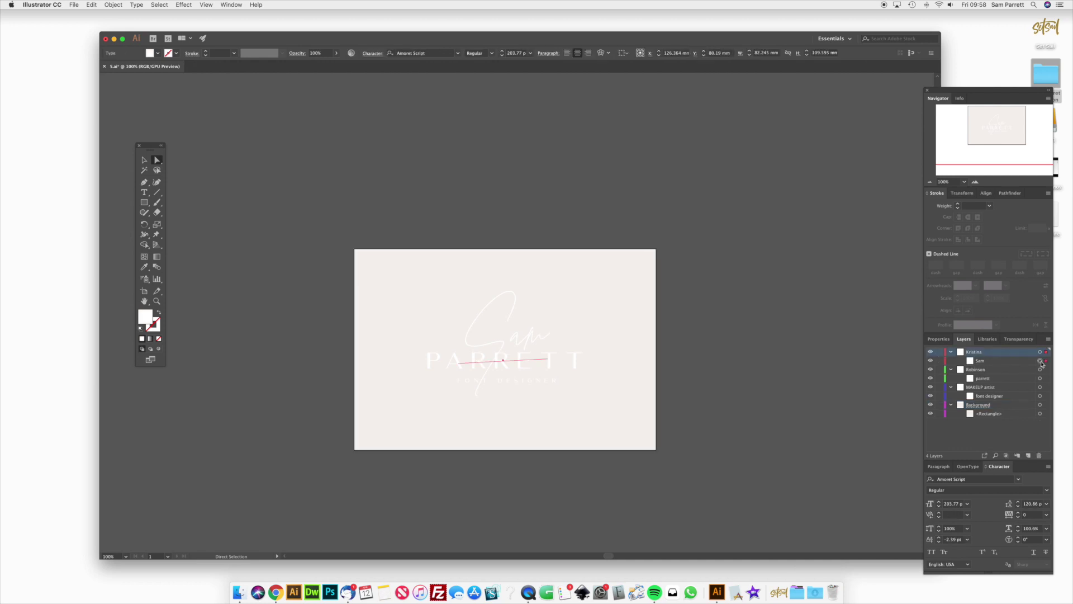
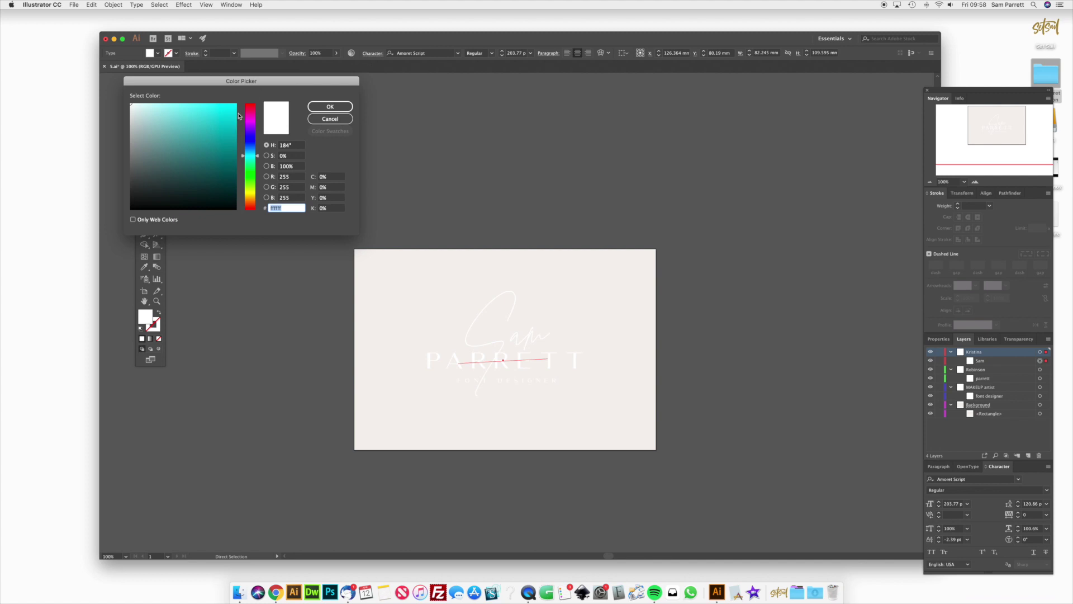
{"action": "left_click", "coordinate": [252, 211]}
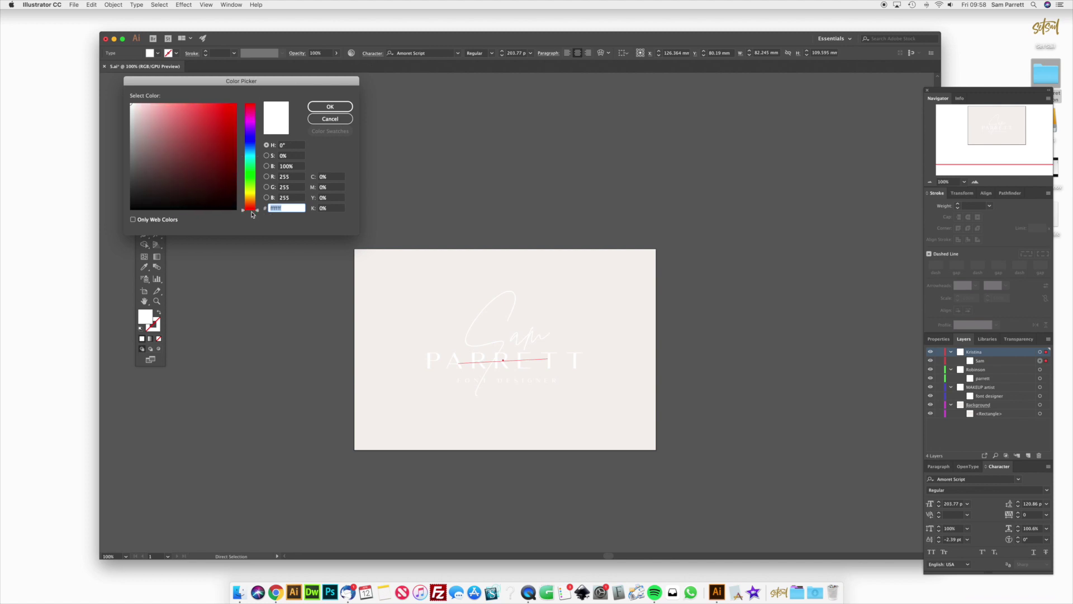
{"action": "left_click", "coordinate": [209, 133]}
{"action": "mouse_move", "coordinate": [209, 133]}
{"action": "left_mouse_down"}
{"action": "mouse_move", "coordinate": [199, 143]}
{"action": "mouse_move", "coordinate": [220, 122]}
{"action": "mouse_move", "coordinate": [211, 136]}
{"action": "left_mouse_up"}
{"action": "left_click", "coordinate": [250, 109]}
{"action": "left_click", "coordinate": [344, 107]}
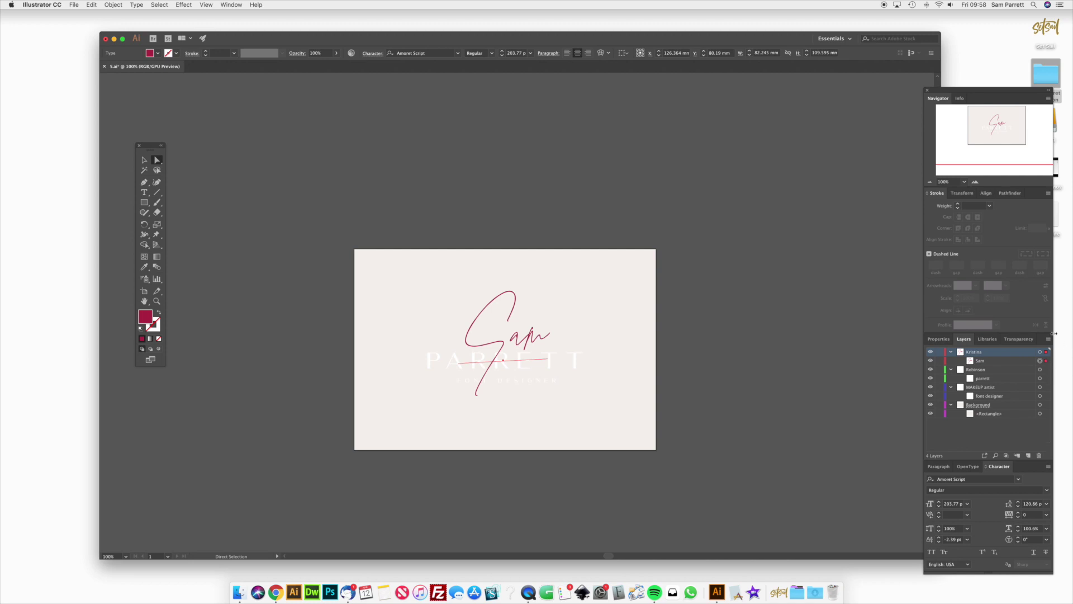
- Copy the script first name's colour code B22B4B and apply it as the fill of the capital-letter surname
{"action": "double_click", "coordinate": [145, 317]}
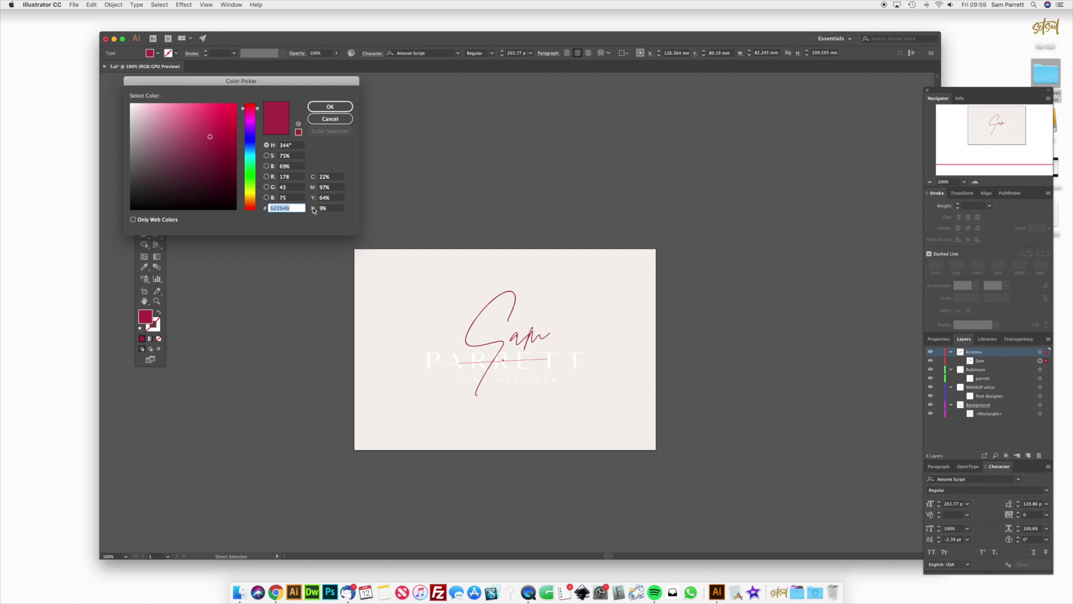
{"action": "right_click", "coordinate": [281, 208]}
{"action": "left_click", "coordinate": [297, 237]}
{"action": "left_click", "coordinate": [344, 107]}
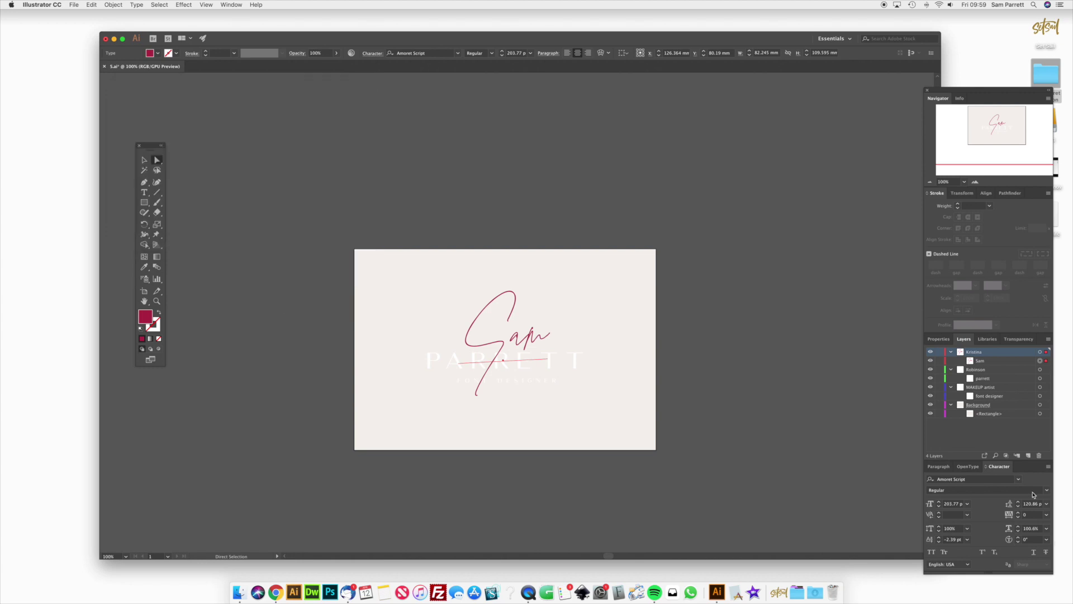
{"action": "left_click", "coordinate": [1040, 378]}
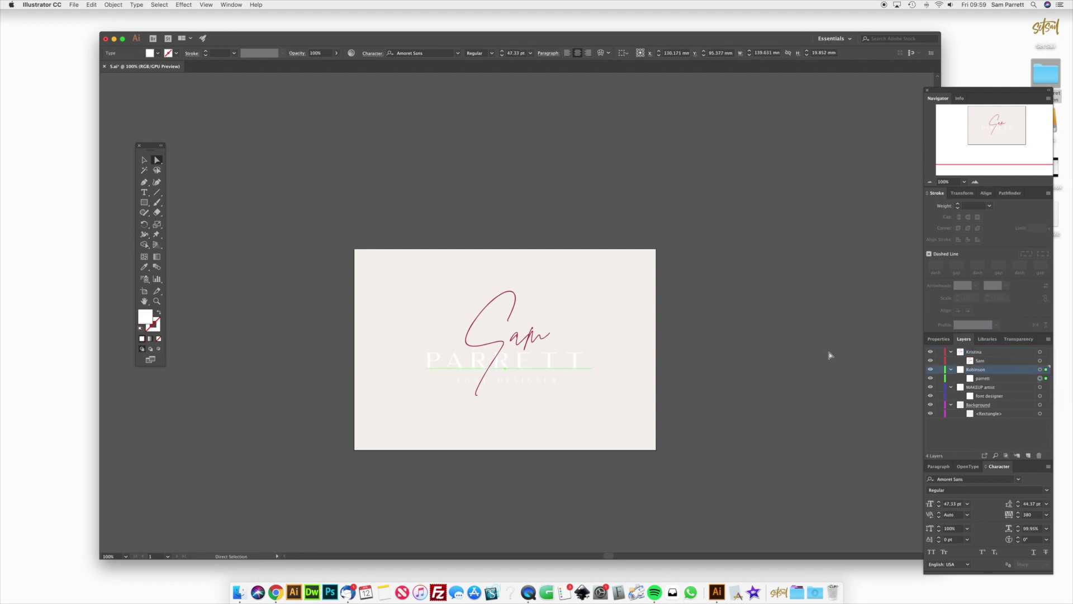
{"action": "double_click", "coordinate": [145, 318]}
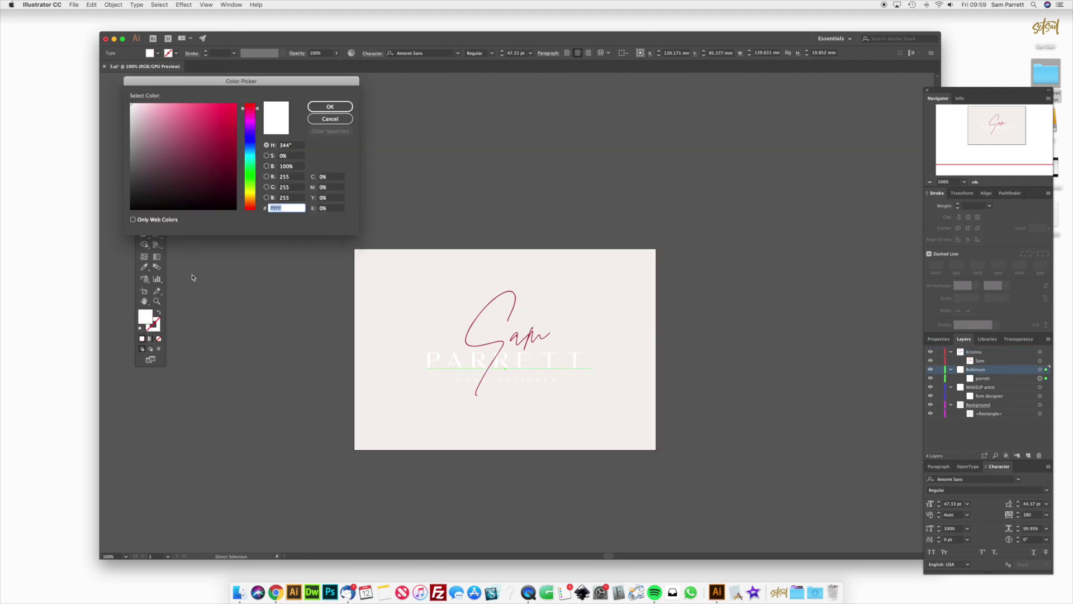
{"action": "right_click", "coordinate": [293, 207]}
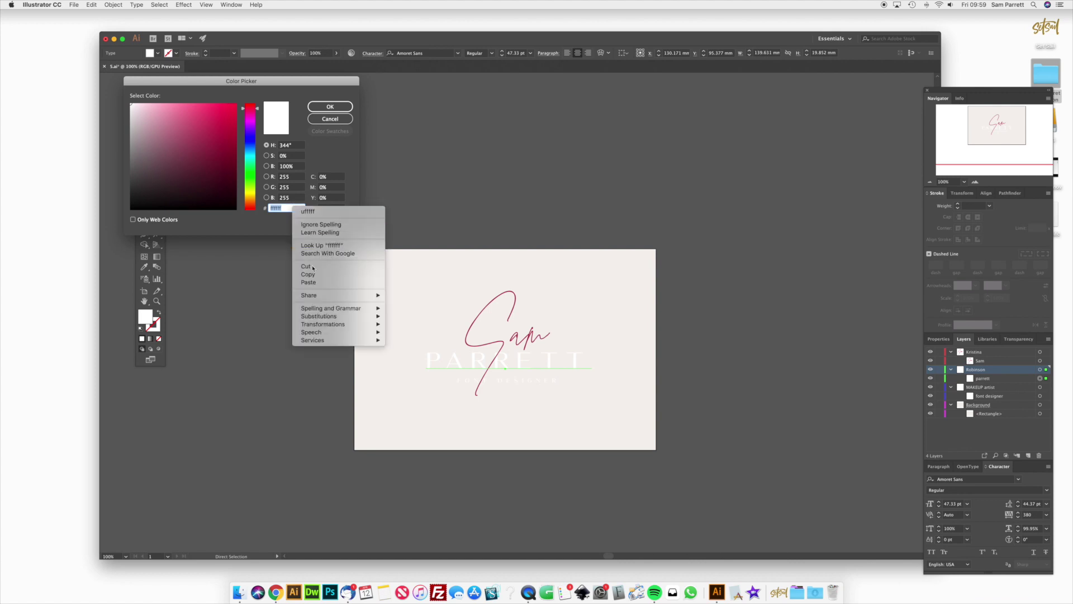
{"action": "left_click", "coordinate": [308, 282]}
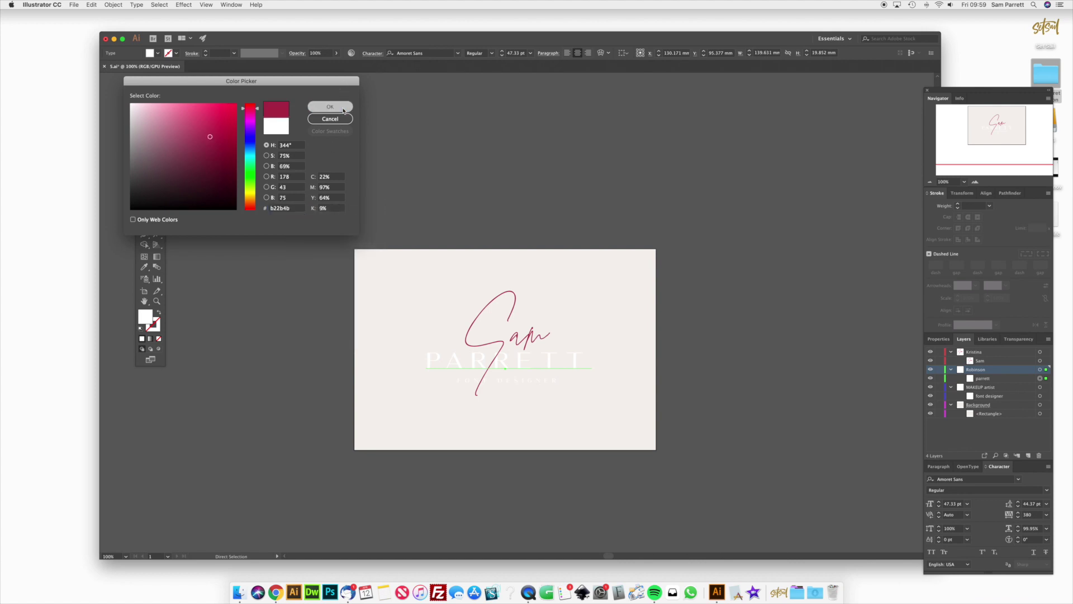
{"action": "left_click", "coordinate": [330, 107]}
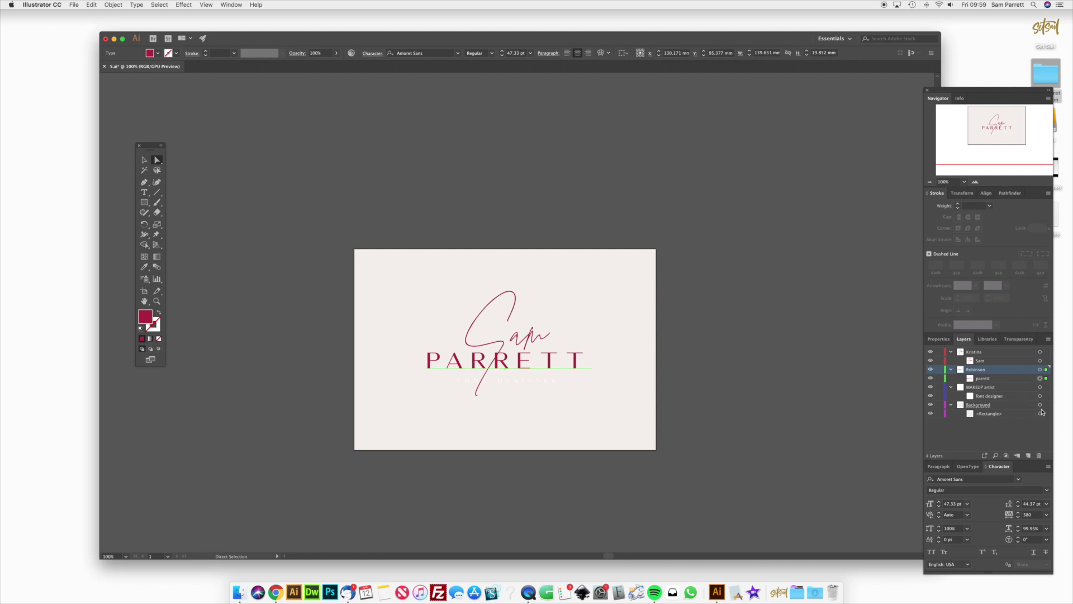
- Apply the copied crimson colour B22B4B as the fill of the FONT DESIGNER tagline
{"action": "left_click", "coordinate": [1039, 395]}
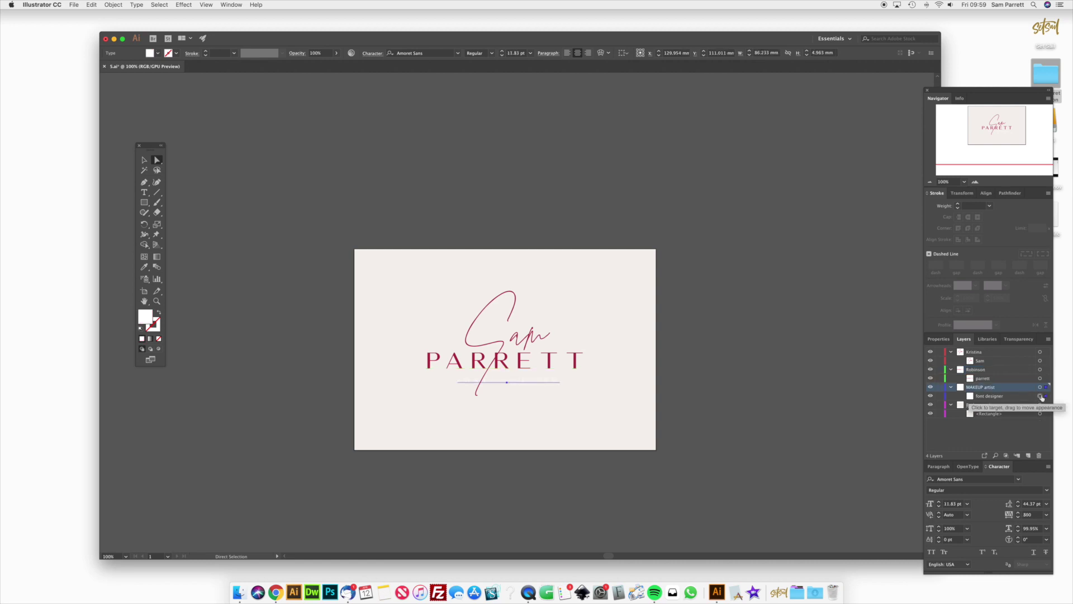
{"action": "double_click", "coordinate": [145, 317]}
{"action": "key", "text": "super+v"}
{"action": "left_click", "coordinate": [339, 112]}
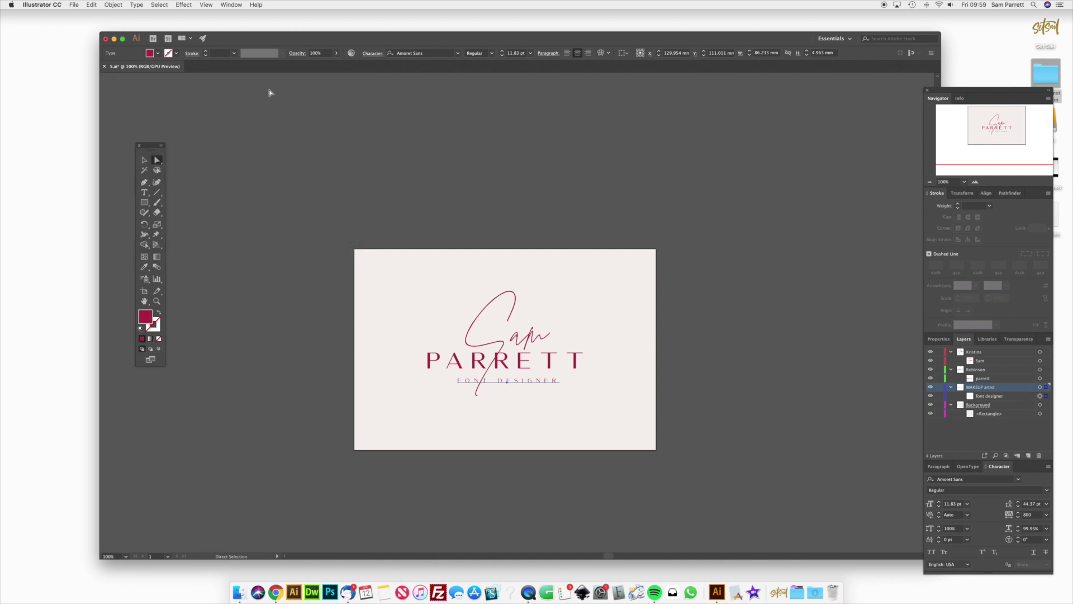
{"action": "key", "text": "super+alt+bracketleft"}
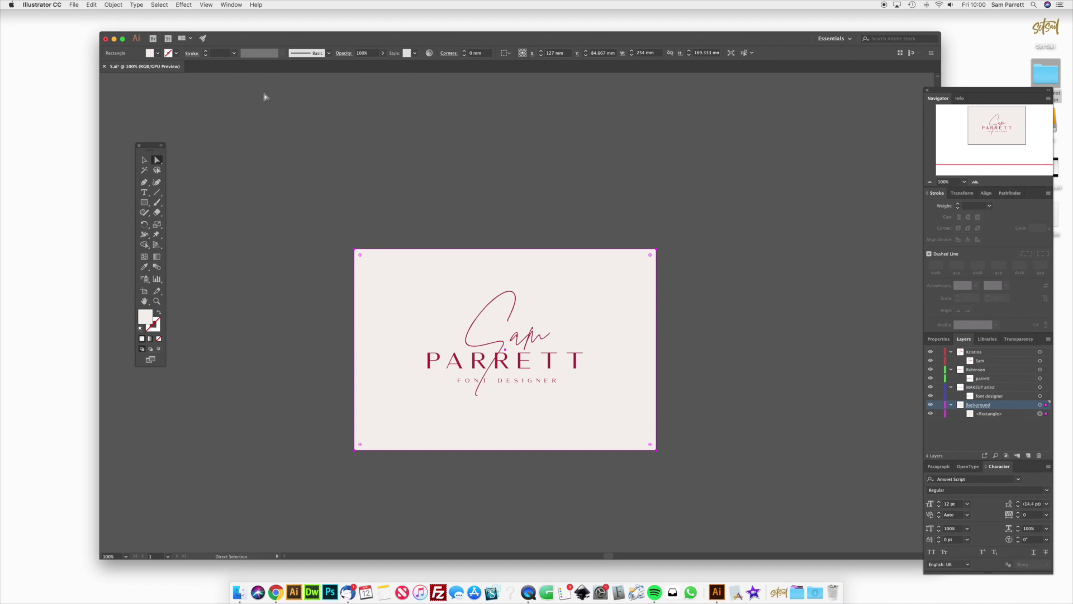
- Set up a Save for Web export of the logo as a JPEG at 100% quality
{"action": "left_click", "coordinate": [74, 5]}
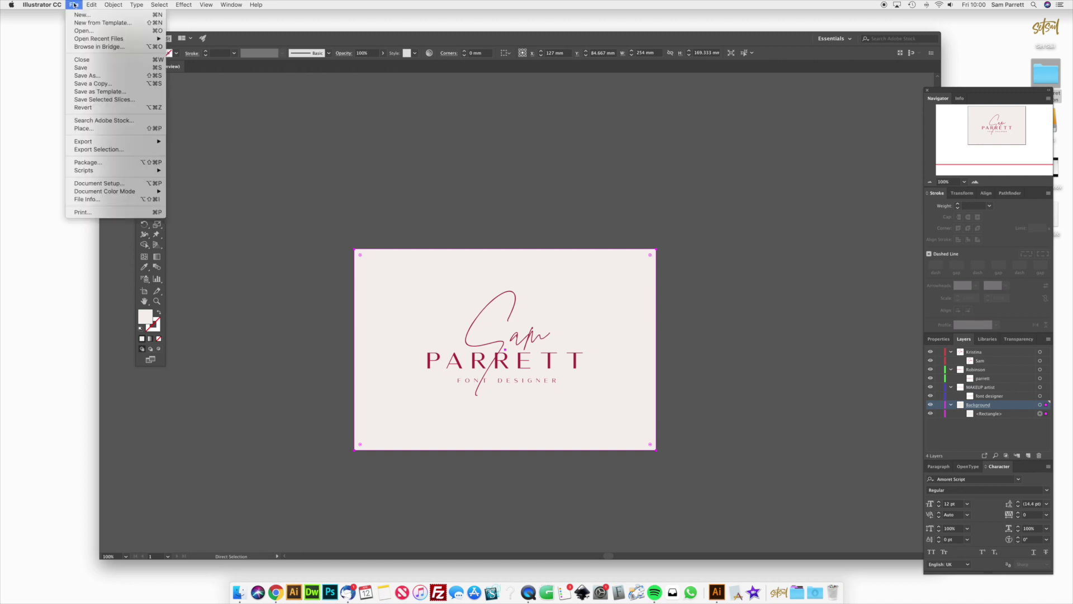
{"action": "mouse_move", "coordinate": [103, 143]}
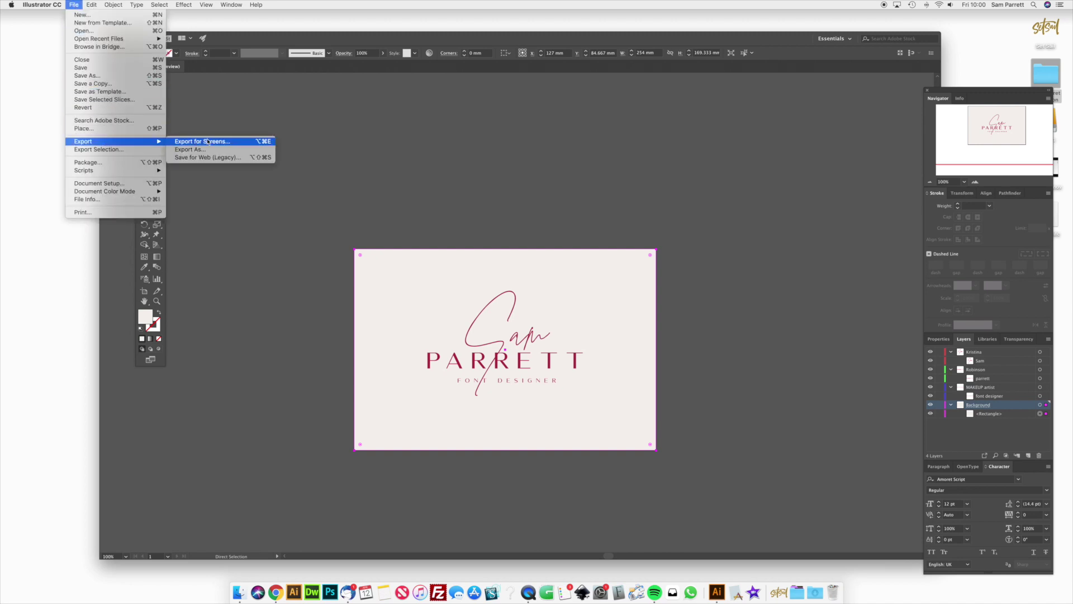
{"action": "left_click", "coordinate": [212, 158]}
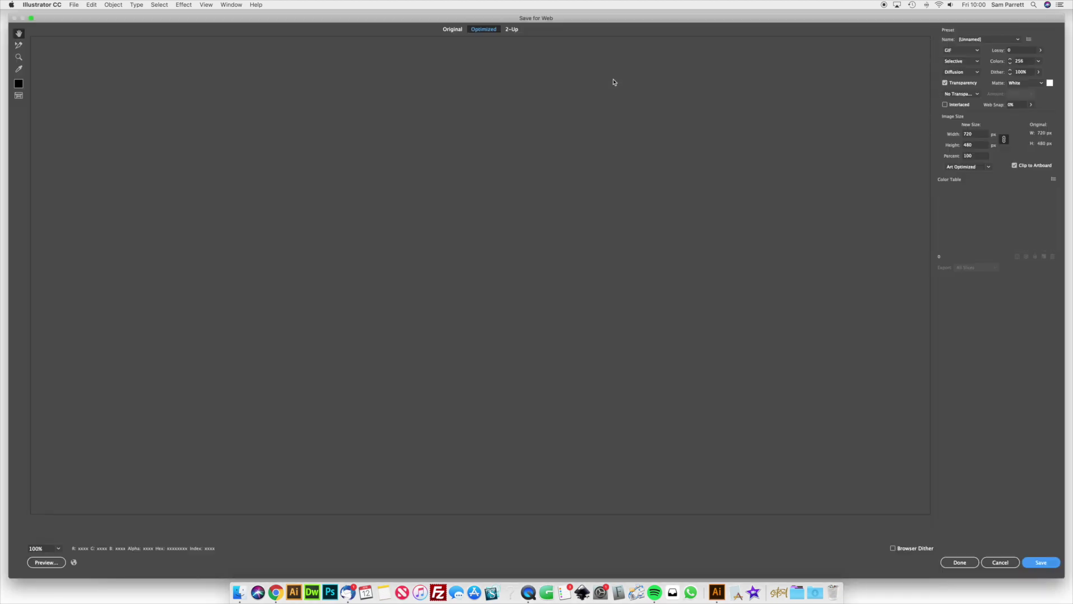
{"action": "left_click", "coordinate": [963, 51]}
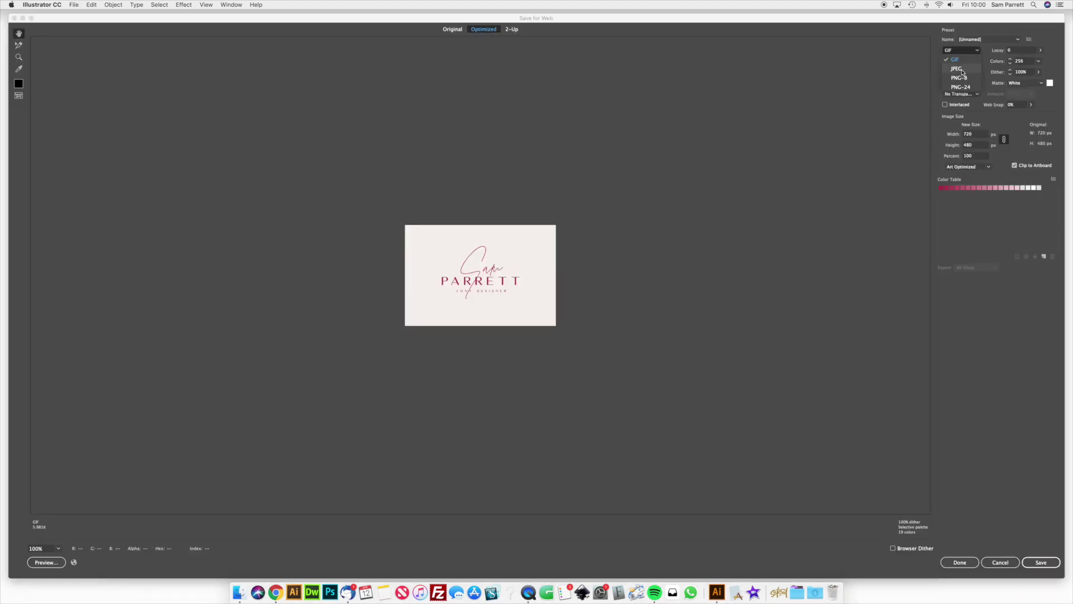
{"action": "left_click", "coordinate": [961, 69]}
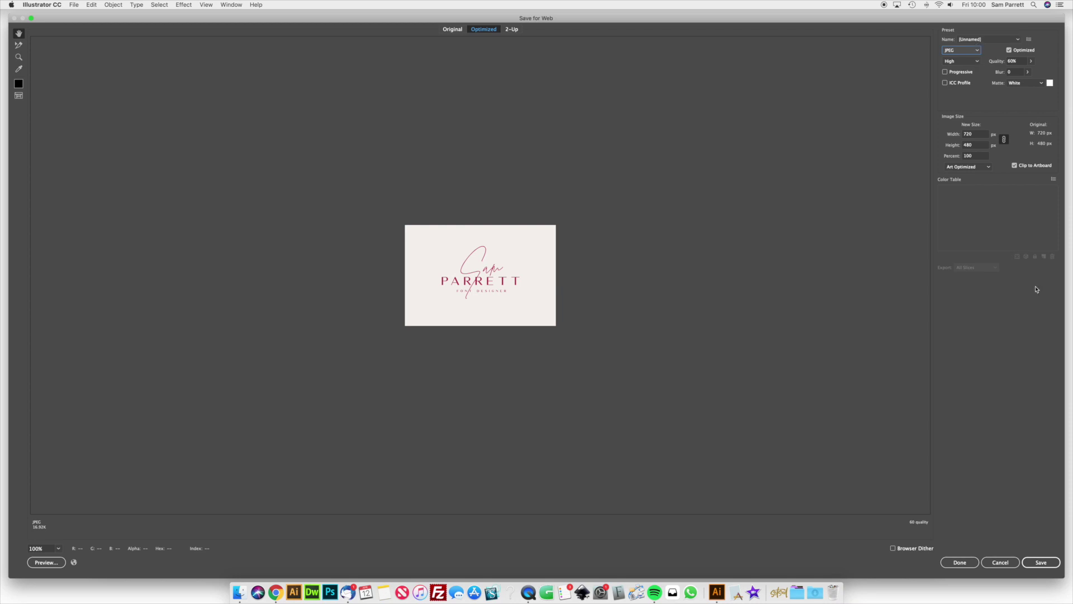
{"action": "left_click", "coordinate": [1030, 61]}
{"action": "left_click_drag", "start_coordinate": [1019, 73], "coordinate": [1033, 73]}
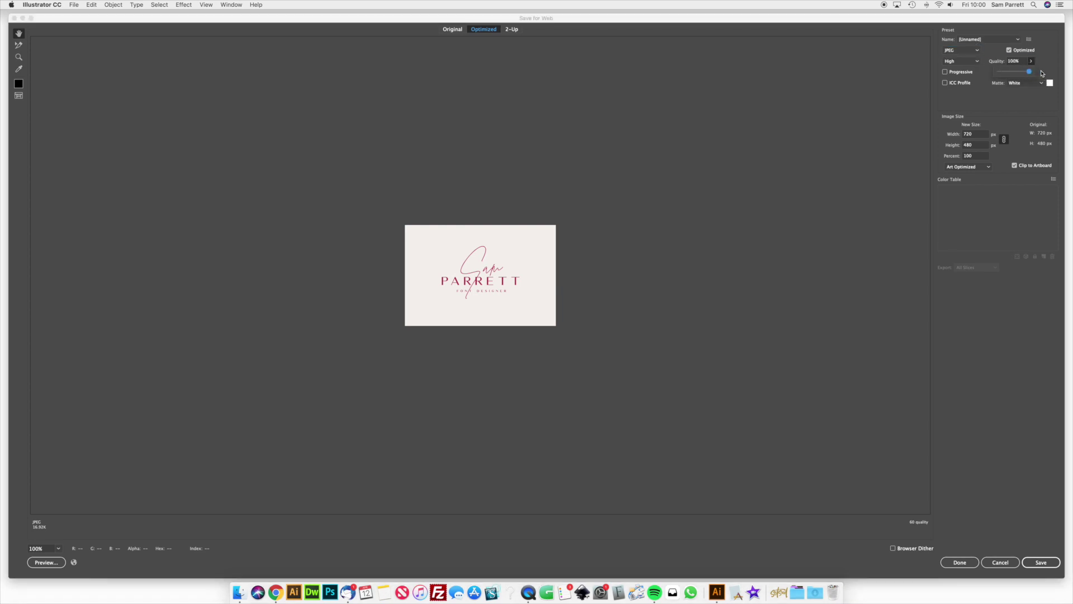
- Save the exported image to the Desktop as Logo.jpg
{"action": "left_click", "coordinate": [1048, 566]}
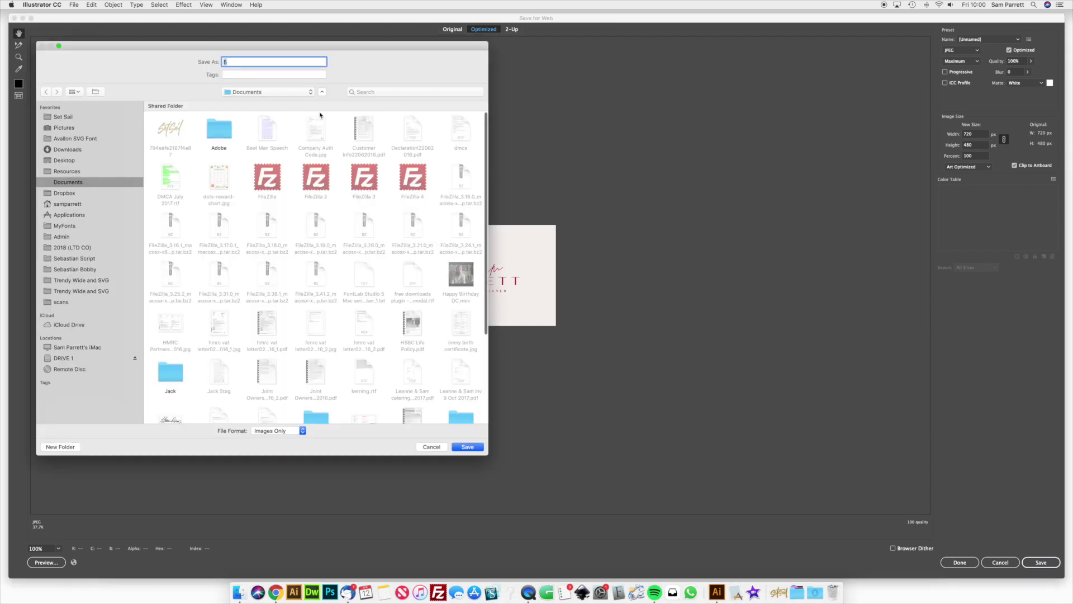
{"action": "left_click", "coordinate": [63, 161]}
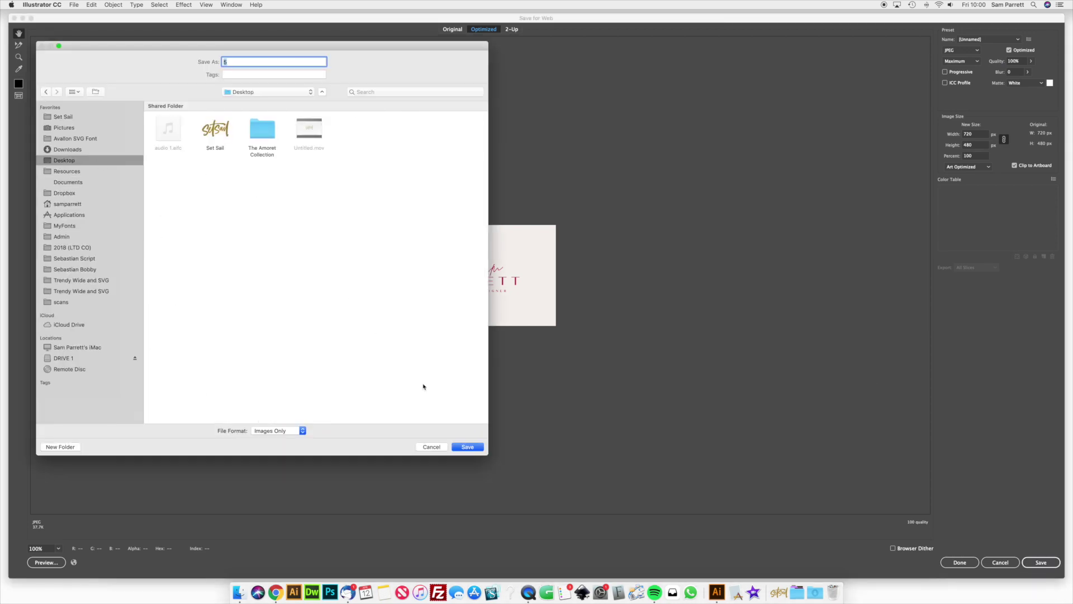
{"action": "type", "text": "Logo.jpg"}
{"action": "key", "text": "Return"}
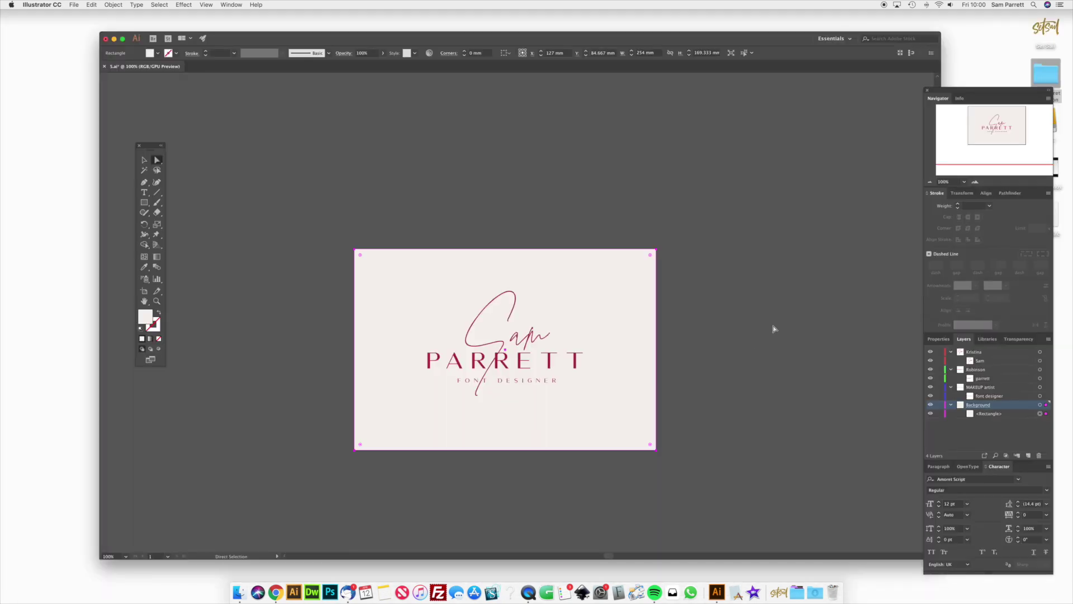
- Reveal the desktop and preview the exported Logo.jpg
{"action": "key", "text": "F11"}
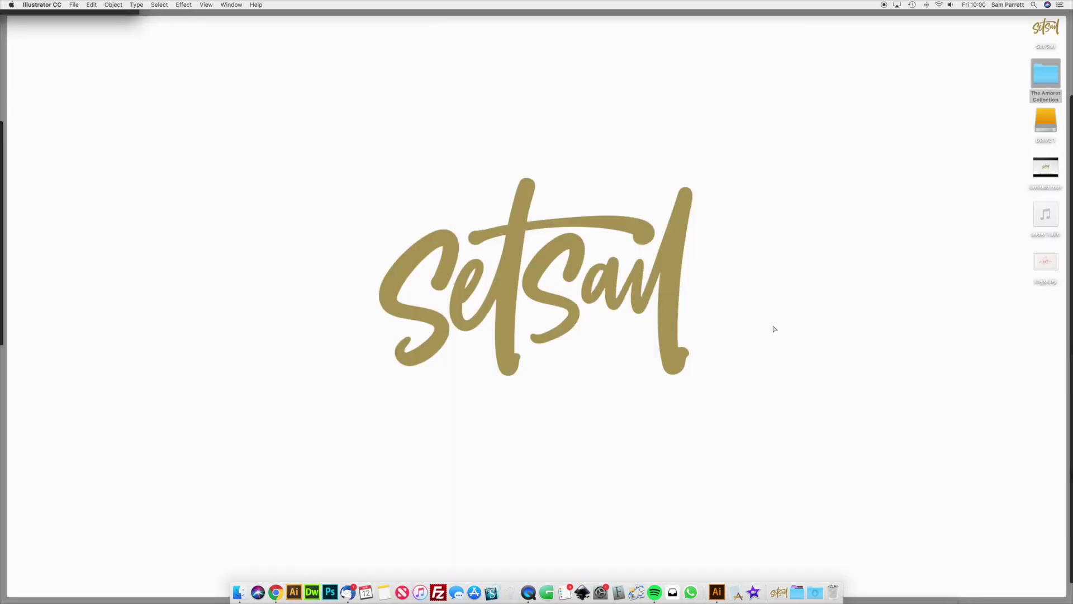
{"action": "left_click", "coordinate": [1045, 266]}
{"action": "key", "text": "space"}
{"action": "key", "text": "space"}
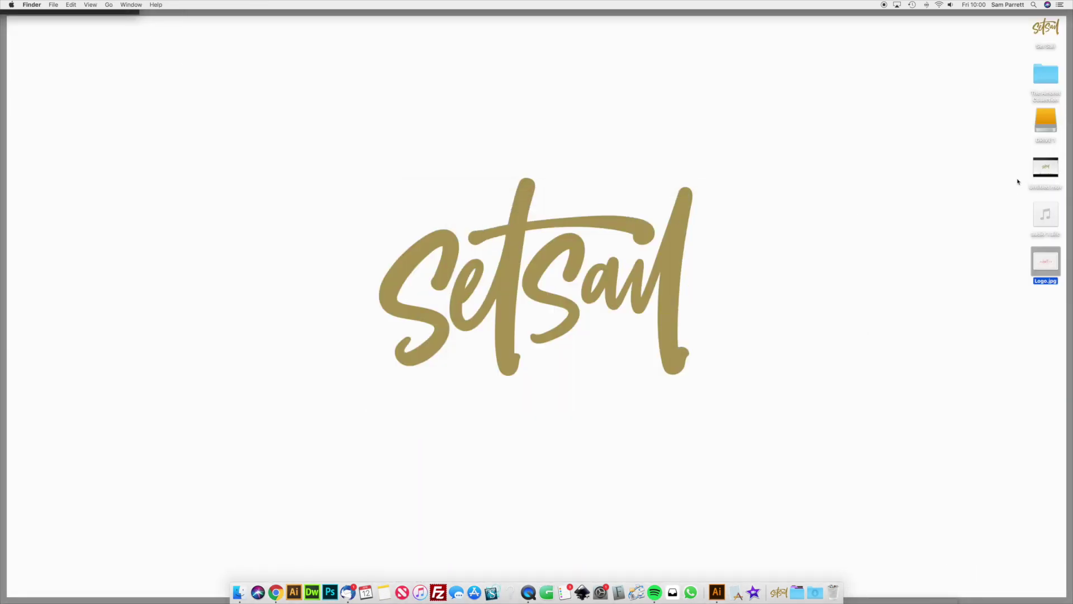
- Open 7.psd in Photoshop from the PSD folder of Logo Templates in The Amoret Collection
{"action": "double_click", "coordinate": [1038, 77]}
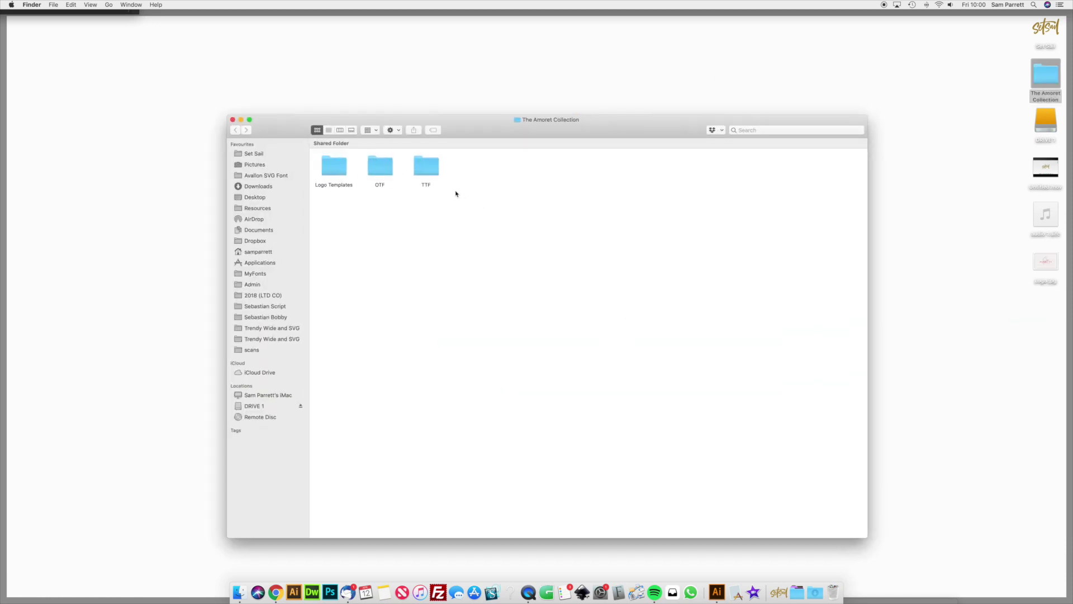
{"action": "double_click", "coordinate": [335, 163]}
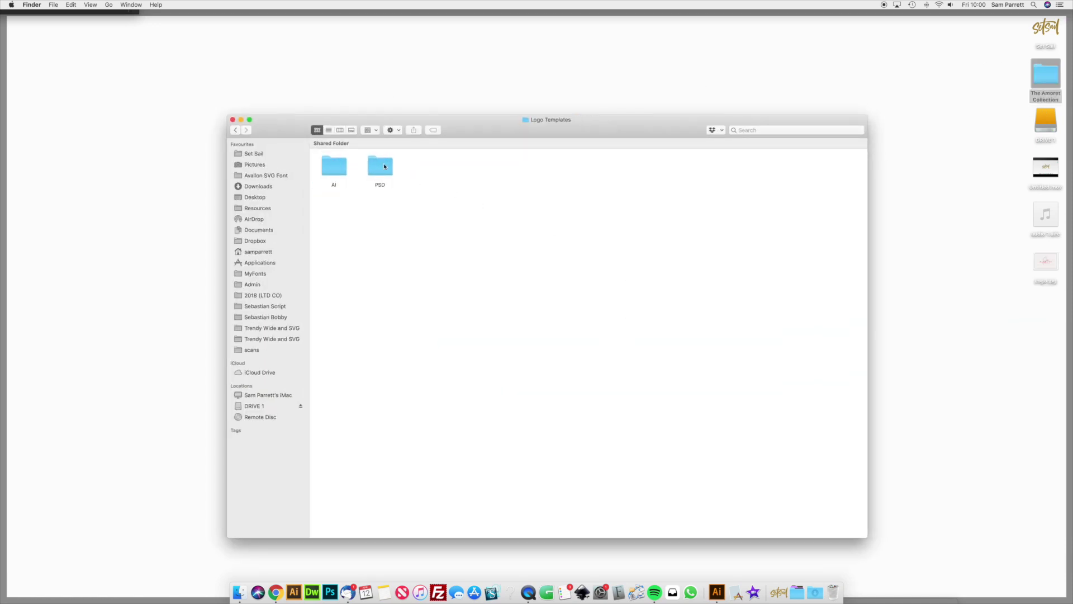
{"action": "double_click", "coordinate": [384, 166]}
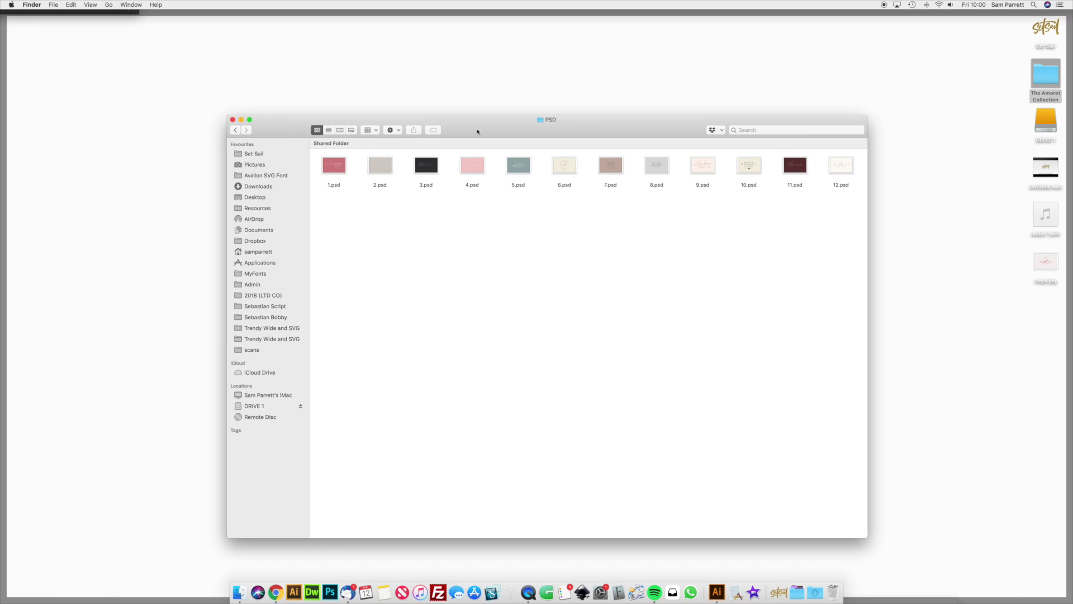
{"action": "double_click", "coordinate": [613, 170]}
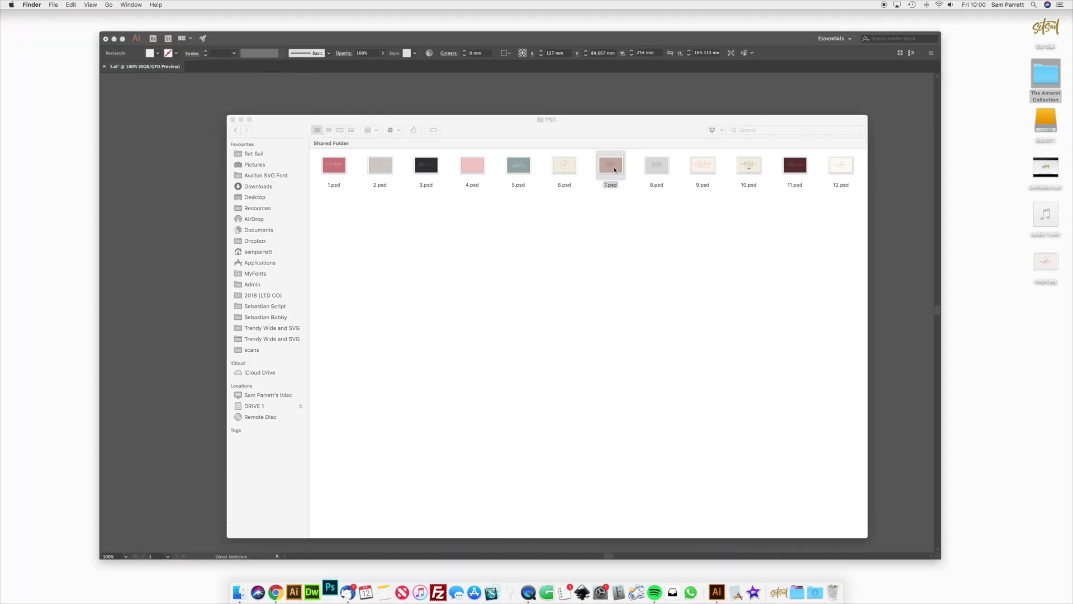
{"action": "right_click", "coordinate": [616, 169]}
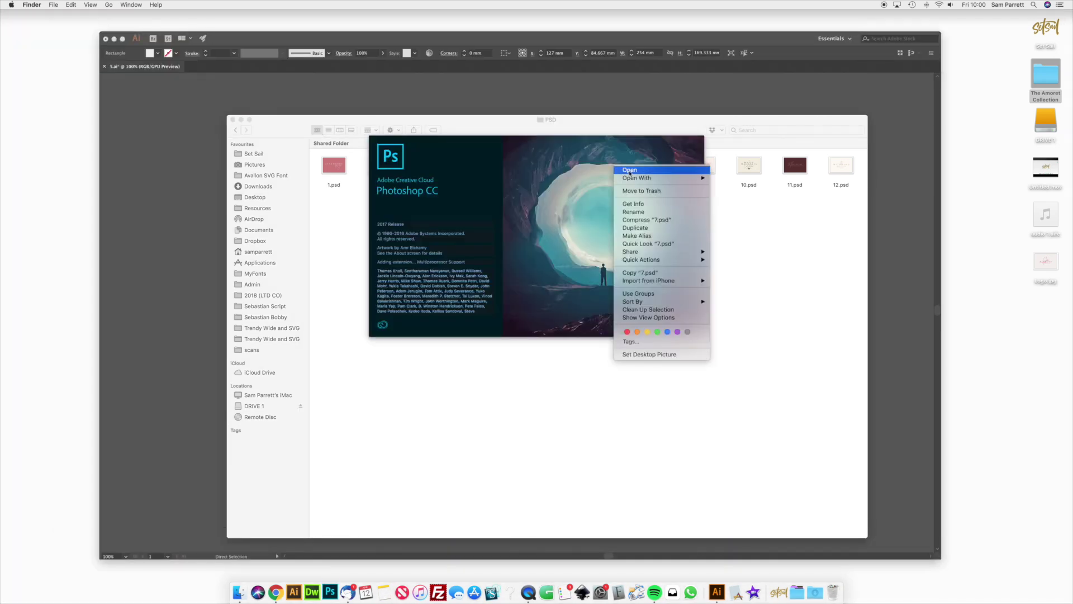
{"action": "left_click", "coordinate": [718, 227]}
{"action": "right_click", "coordinate": [614, 168]}
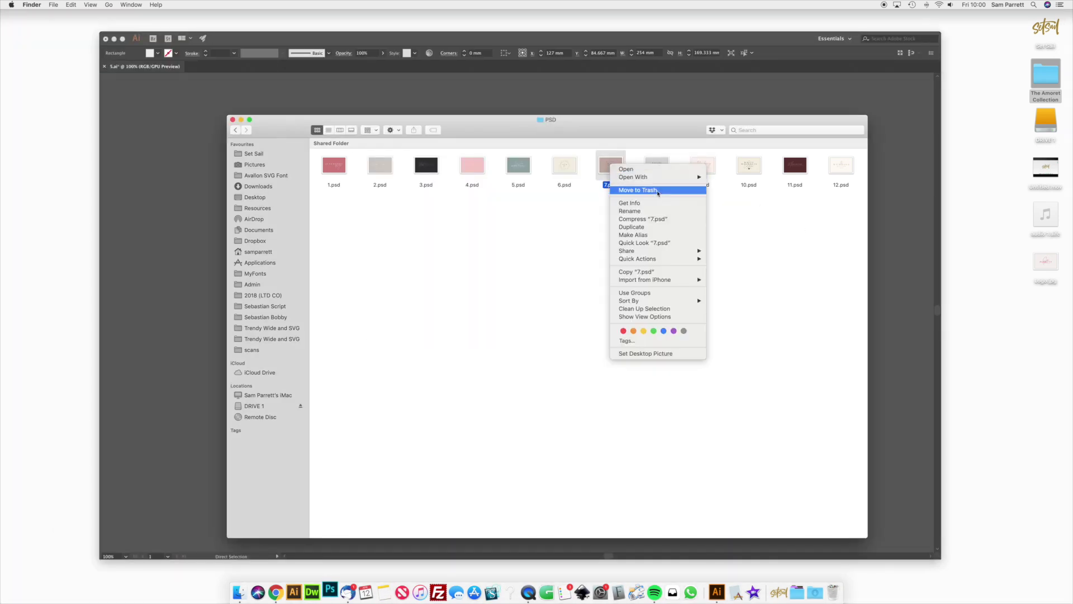
{"action": "mouse_move", "coordinate": [638, 176]}
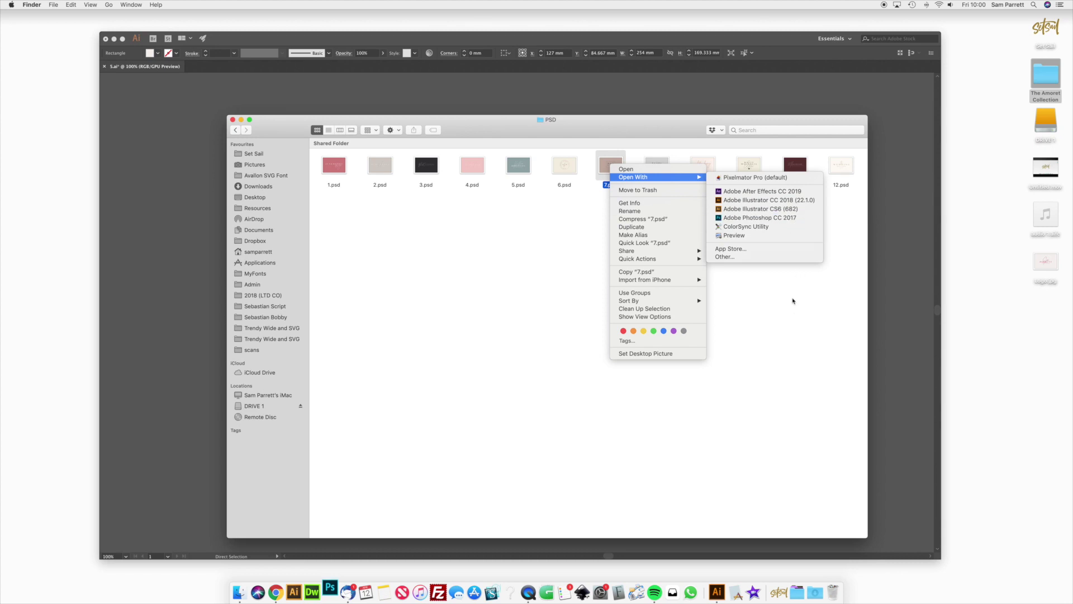
{"action": "left_click", "coordinate": [790, 318]}
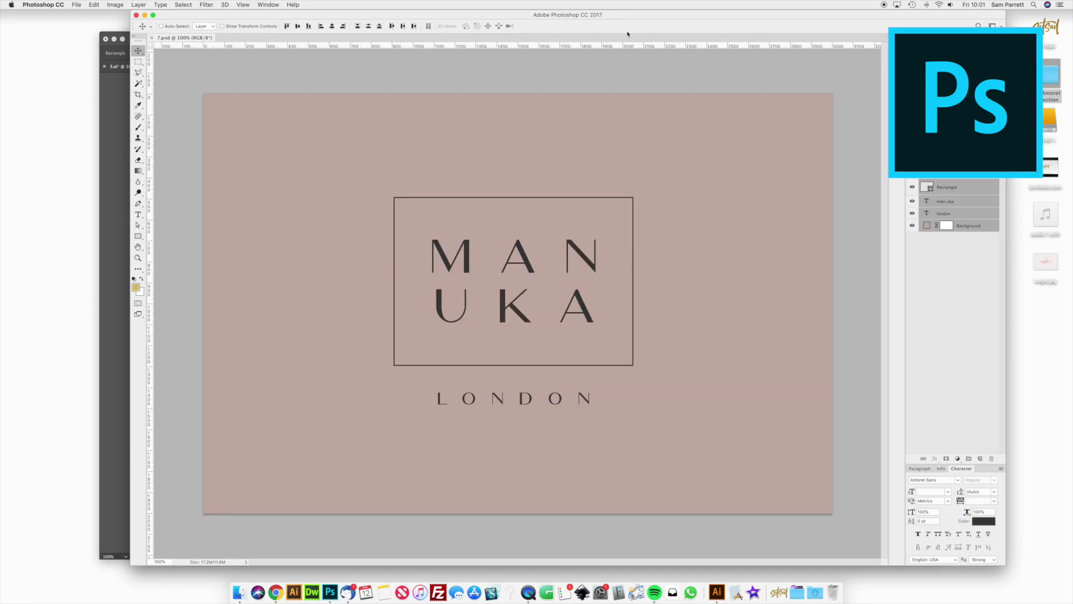
- Replace the two-line MAN UKA text inside the frame with SET on the first line and SAIL on the second
{"action": "left_click", "coordinate": [139, 214]}
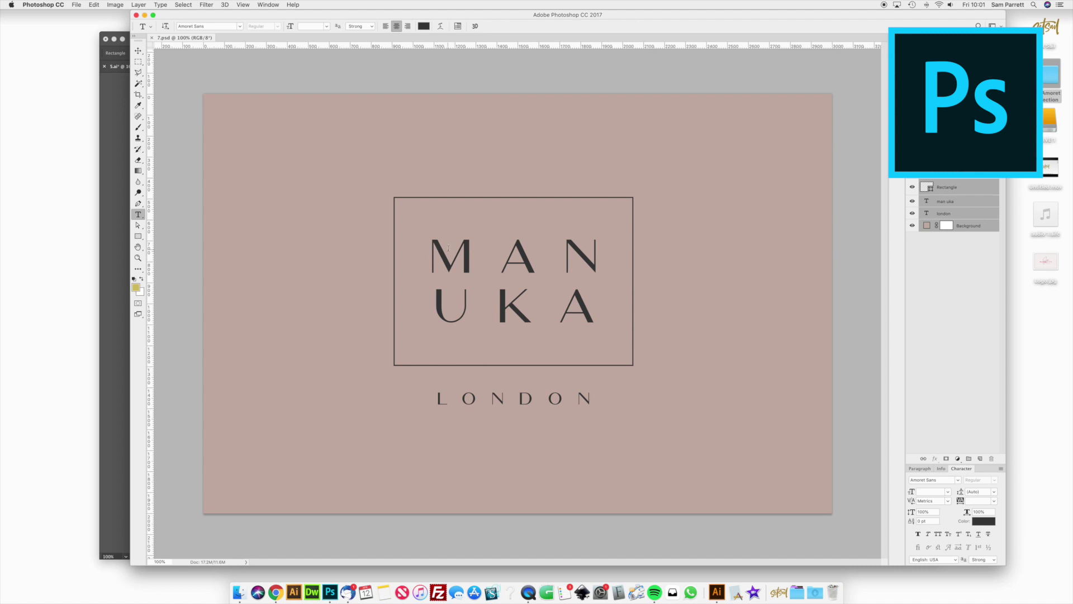
{"action": "left_click_drag", "start_coordinate": [448, 249], "coordinate": [599, 323]}
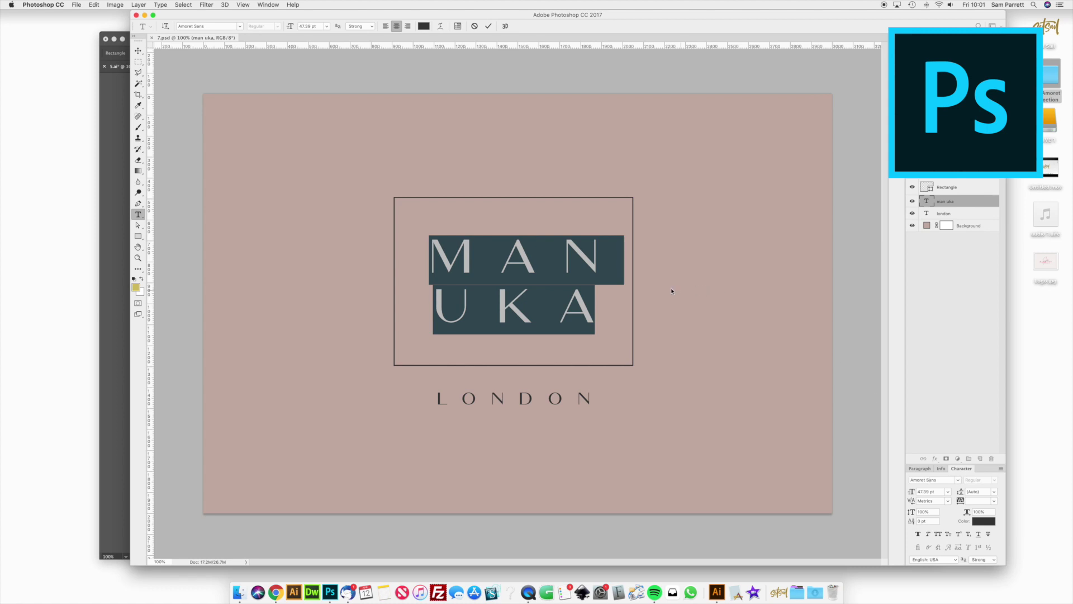
{"action": "left_click", "coordinate": [488, 256]}
{"action": "left_click_drag", "start_coordinate": [455, 256], "coordinate": [602, 257]}
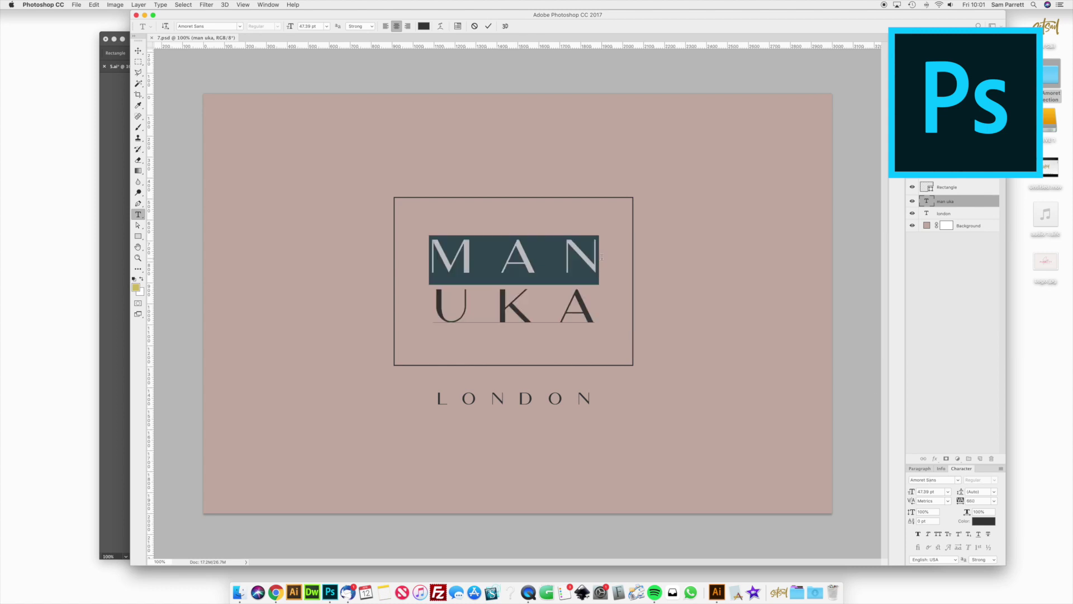
{"action": "type", "text": "SET"}
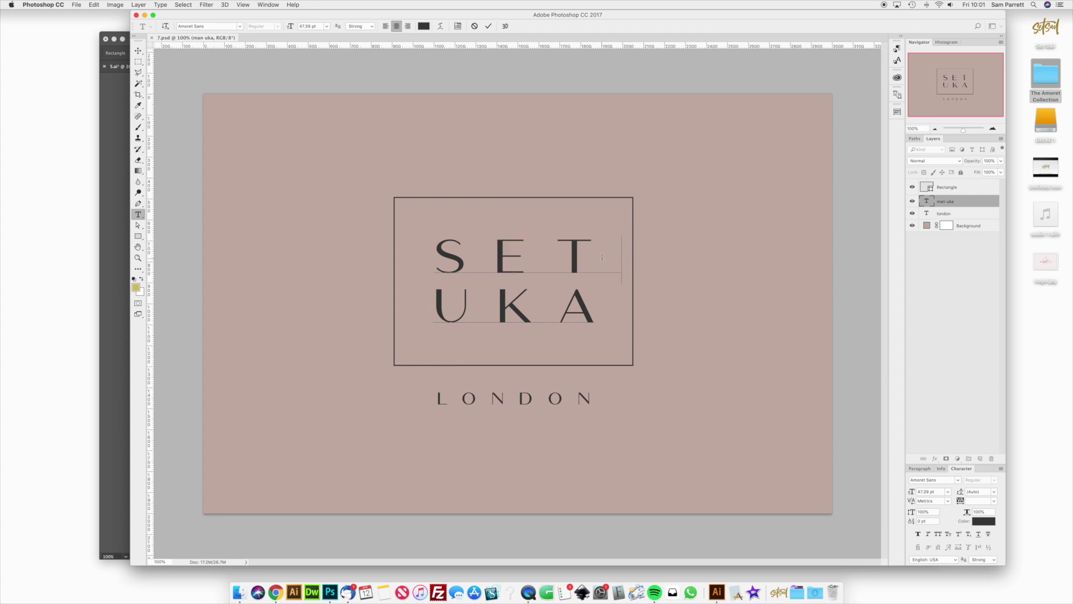
{"action": "key", "text": "shift+Down"}
{"action": "type", "text": "SAIL"}
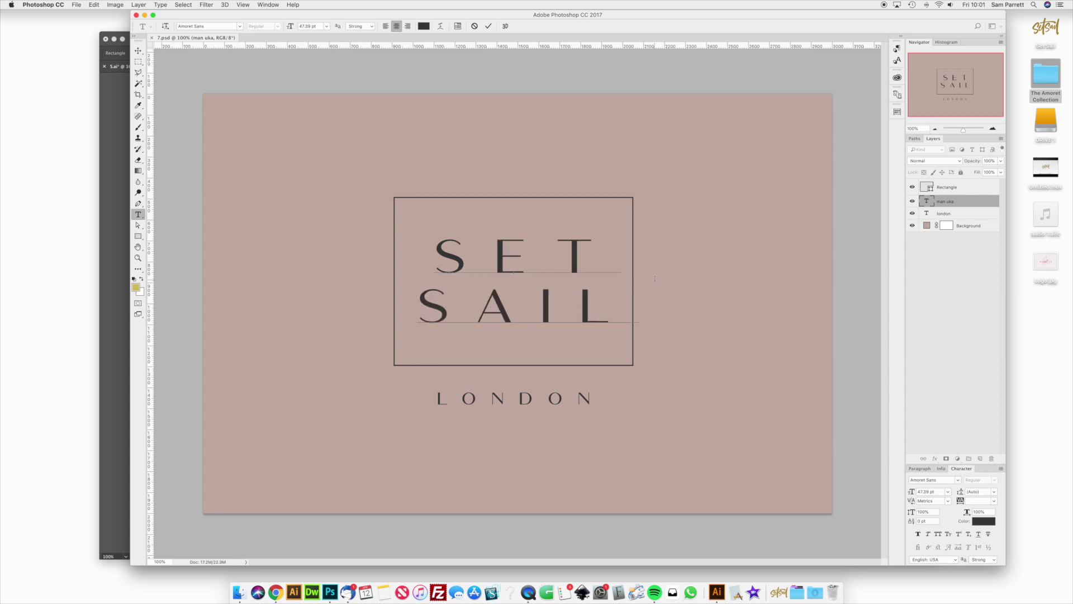
{"action": "left_click", "coordinate": [489, 29]}
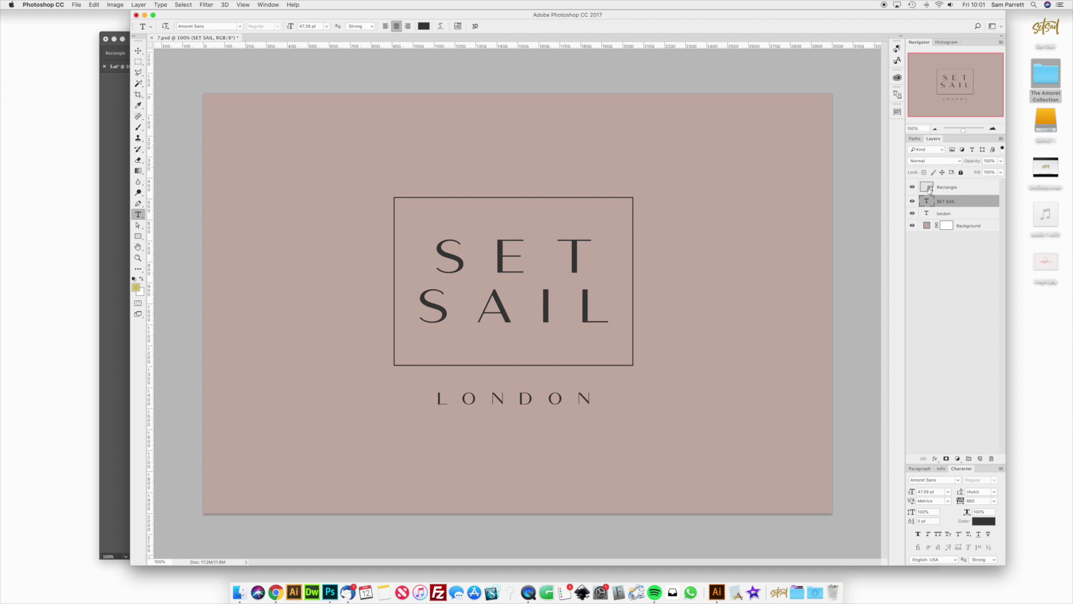
- Widen the rectangle frame on both sides with Free Transform to about 108% of its width
{"action": "left_click", "coordinate": [956, 190]}
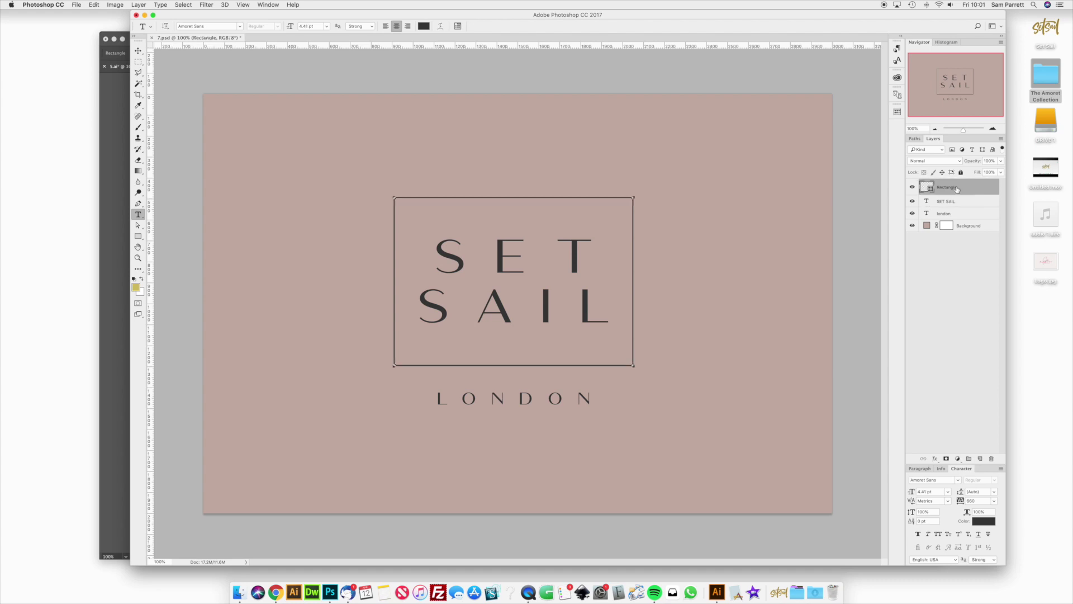
{"action": "left_click", "coordinate": [138, 62]}
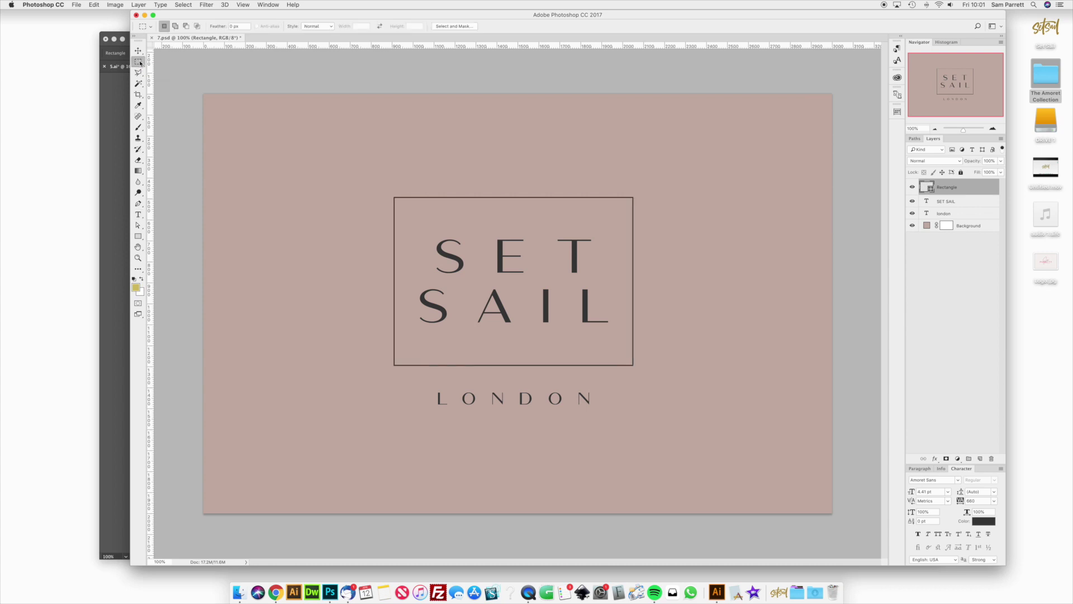
{"action": "right_click", "coordinate": [552, 261]}
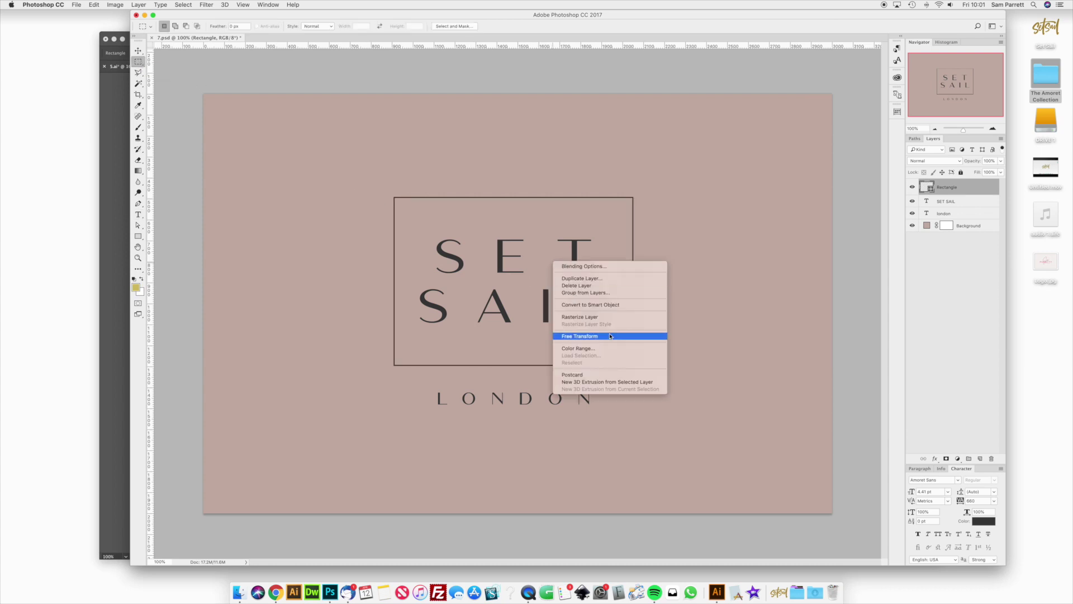
{"action": "left_click", "coordinate": [581, 336]}
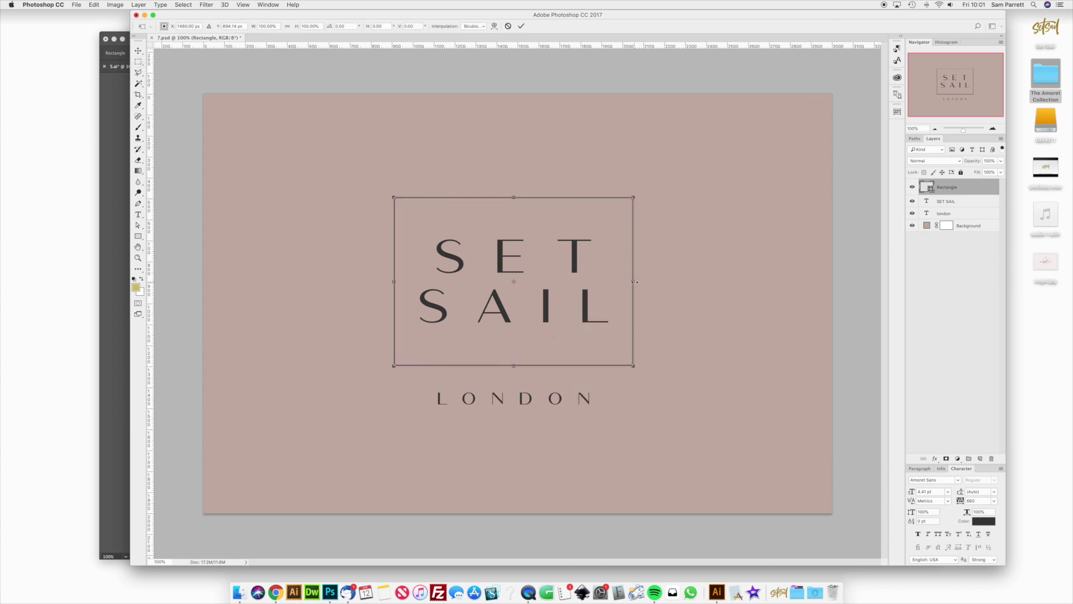
{"action": "left_click_drag", "start_coordinate": [634, 281], "coordinate": [638, 282]}
{"action": "left_click_drag", "start_coordinate": [394, 281], "coordinate": [382, 281]}
{"action": "left_click_drag", "start_coordinate": [639, 288], "coordinate": [640, 282]}
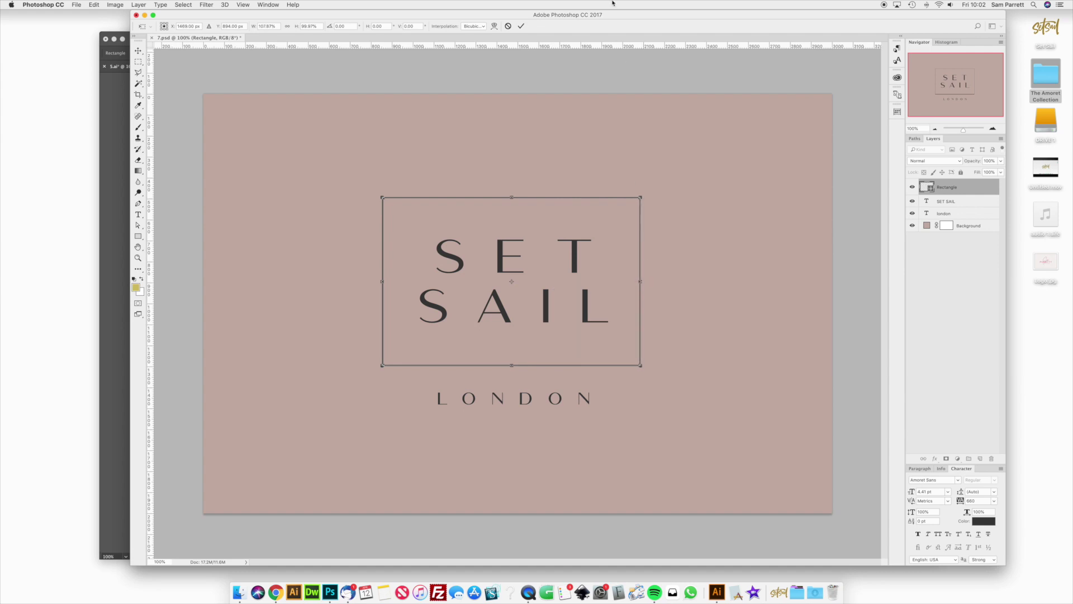
{"action": "key", "text": "Return"}
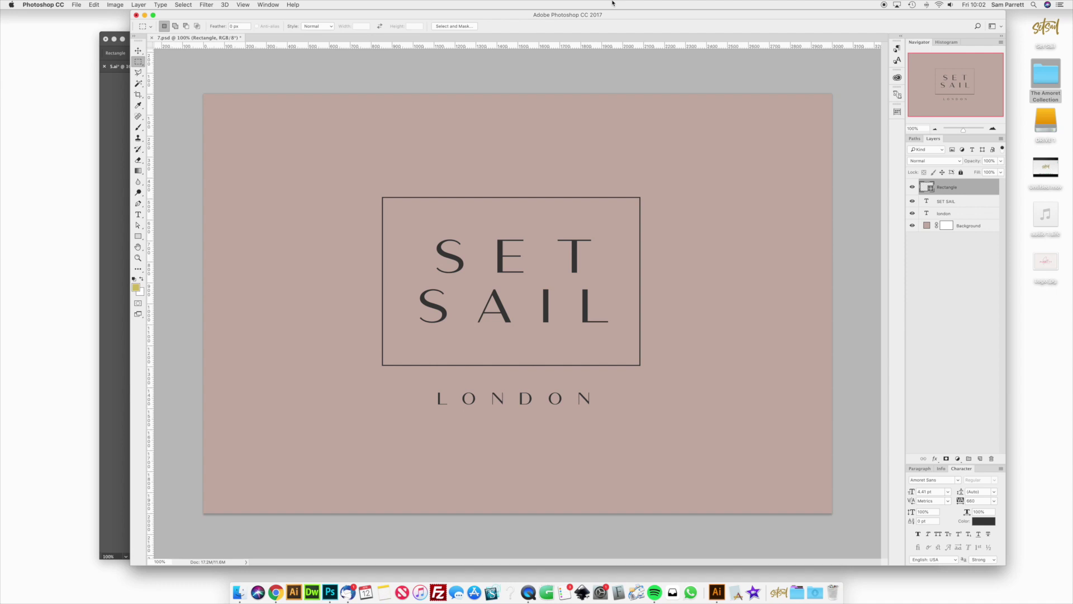
- Replace the LONDON text below the frame with STUDIOS
{"action": "left_click", "coordinate": [138, 215]}
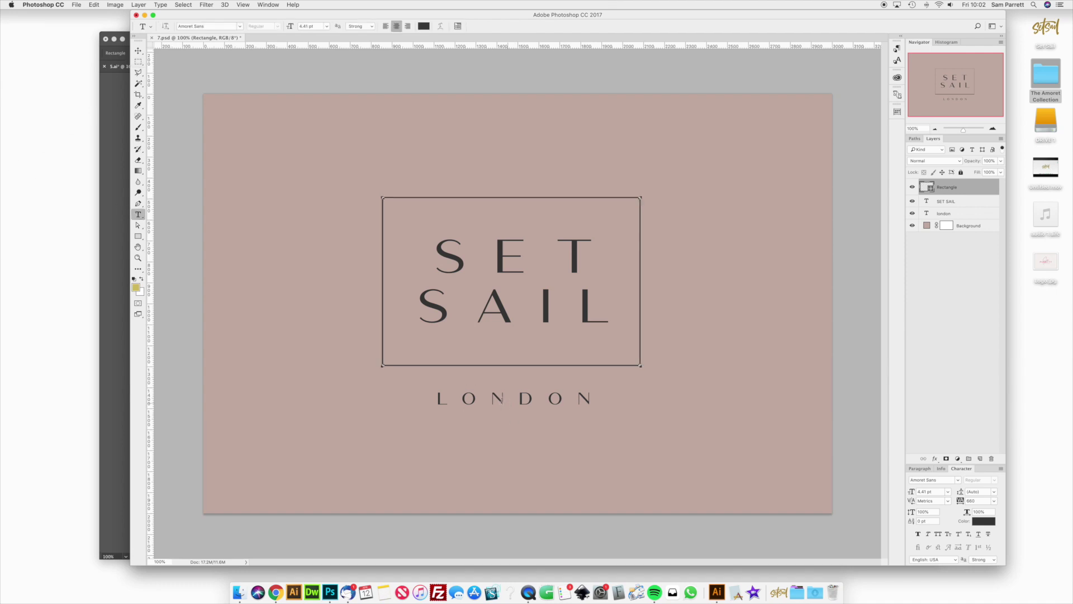
{"action": "left_click", "coordinate": [484, 398]}
{"action": "left_click_drag", "start_coordinate": [435, 399], "coordinate": [640, 412]}
{"action": "type", "text": "STUDIOS"}
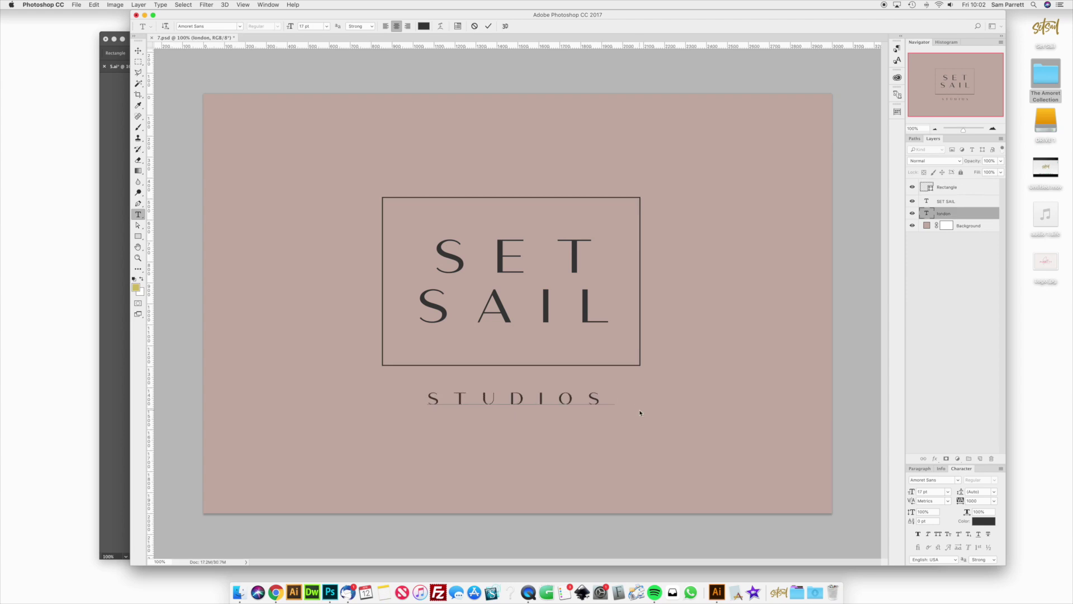
{"action": "left_click", "coordinate": [489, 27]}
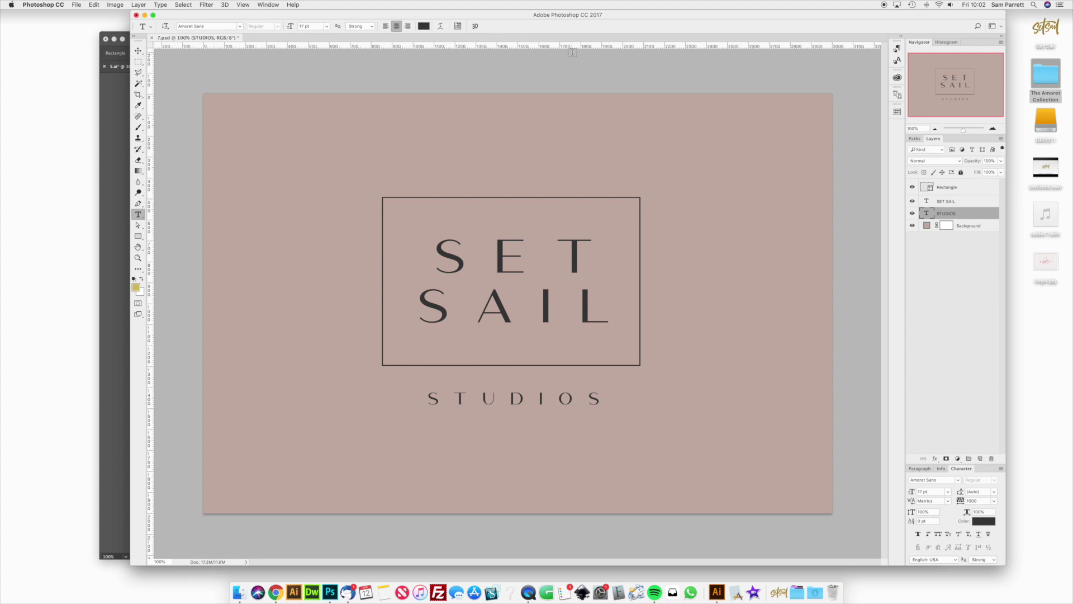
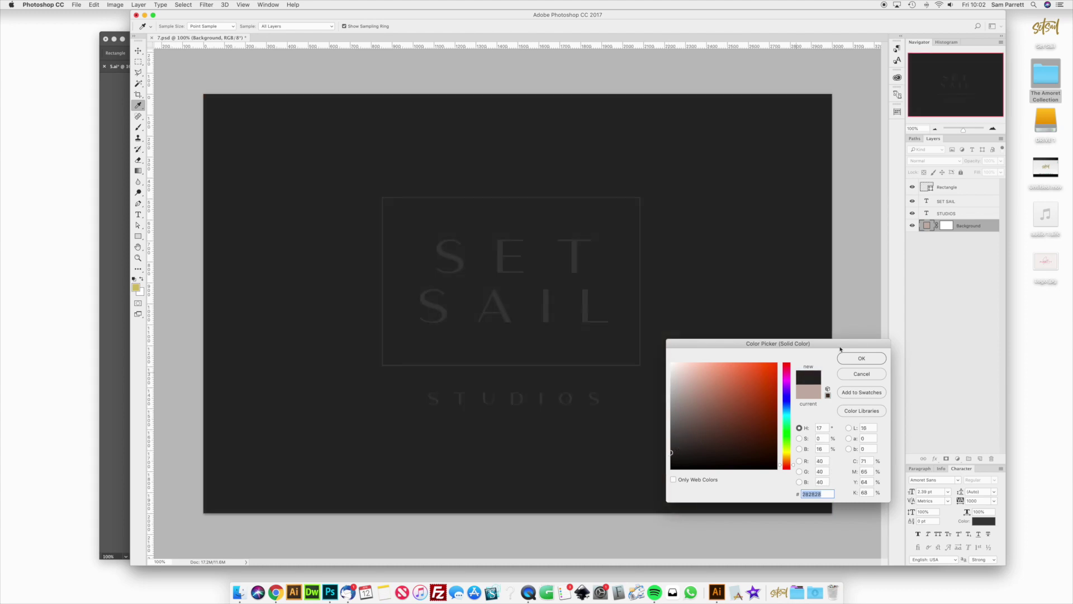
- Apply #282828 as the background fill colour and recolour the SET SAIL text to a muted gold
{"action": "left_click", "coordinate": [862, 358]}
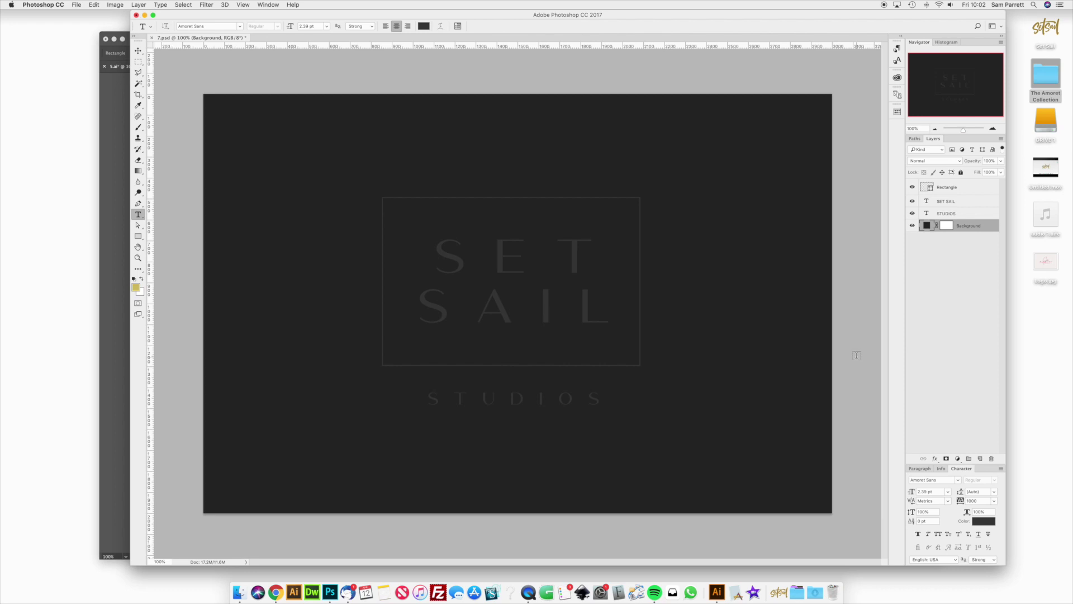
{"action": "left_click", "coordinate": [952, 204]}
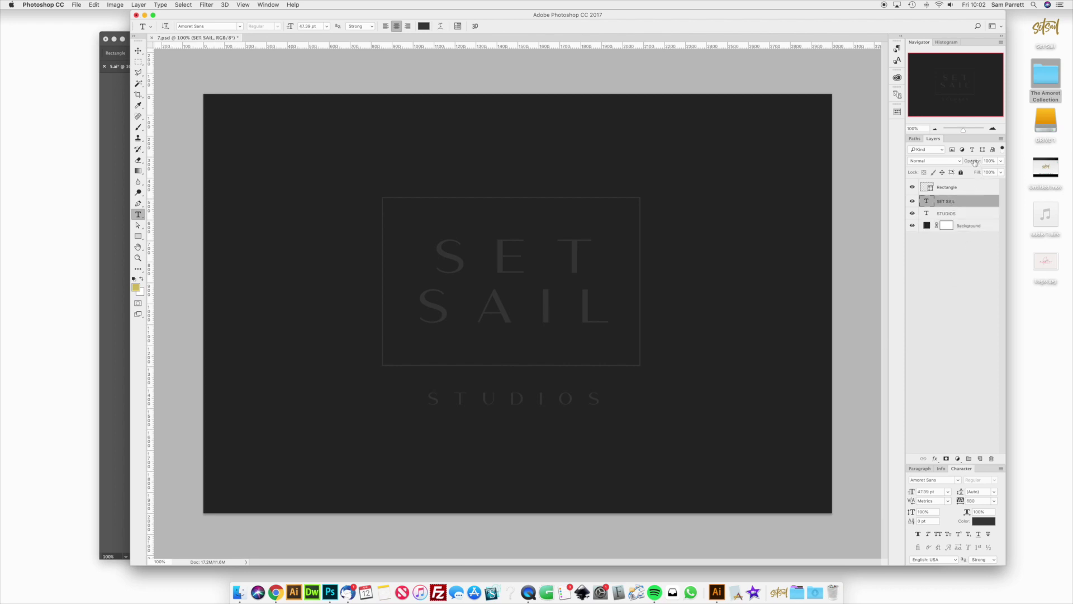
{"action": "left_click", "coordinate": [984, 521]}
{"action": "left_click_drag", "start_coordinate": [698, 382], "coordinate": [668, 368]}
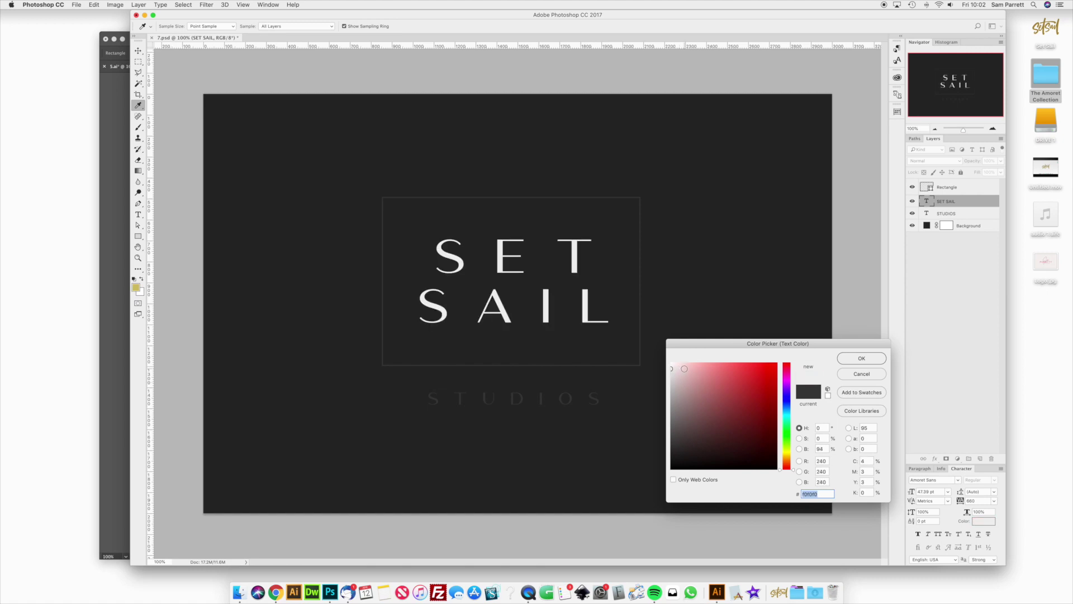
{"action": "left_click", "coordinate": [786, 456]}
{"action": "left_click", "coordinate": [763, 404]}
{"action": "left_click", "coordinate": [728, 383]}
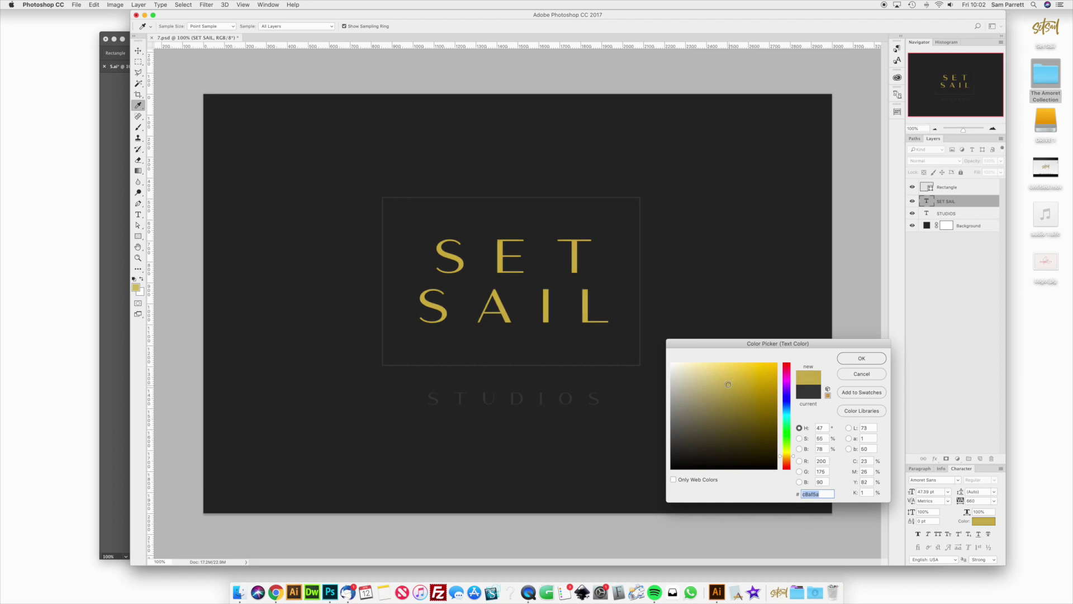
{"action": "left_click", "coordinate": [721, 383]}
{"action": "left_click", "coordinate": [854, 362]}
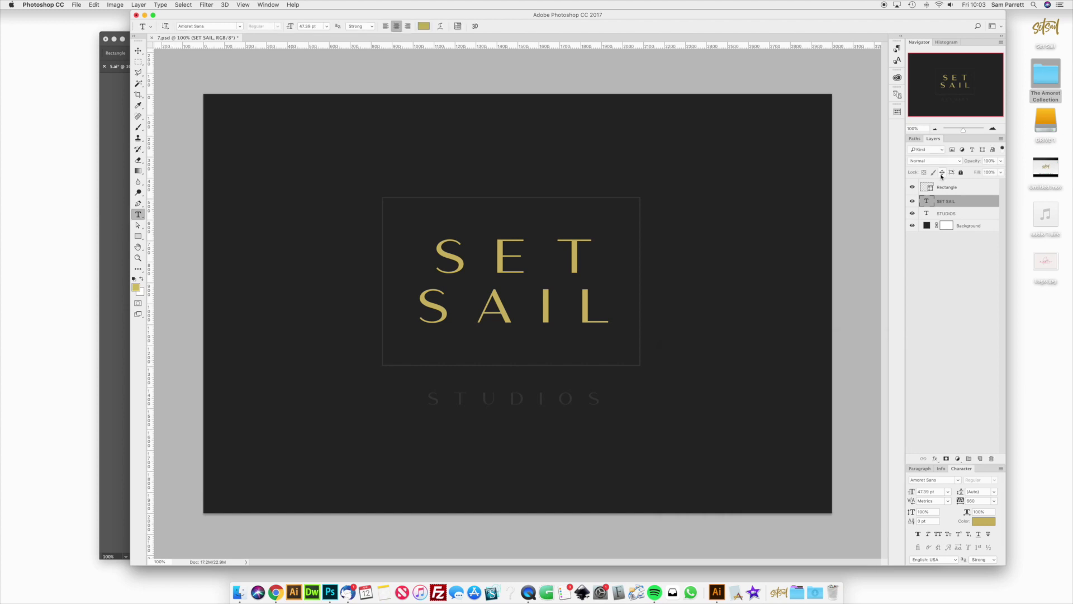
- Recolour the STUDIOS text to off-white #f2f2f2 and copy its hex code
{"action": "left_click", "coordinate": [962, 215]}
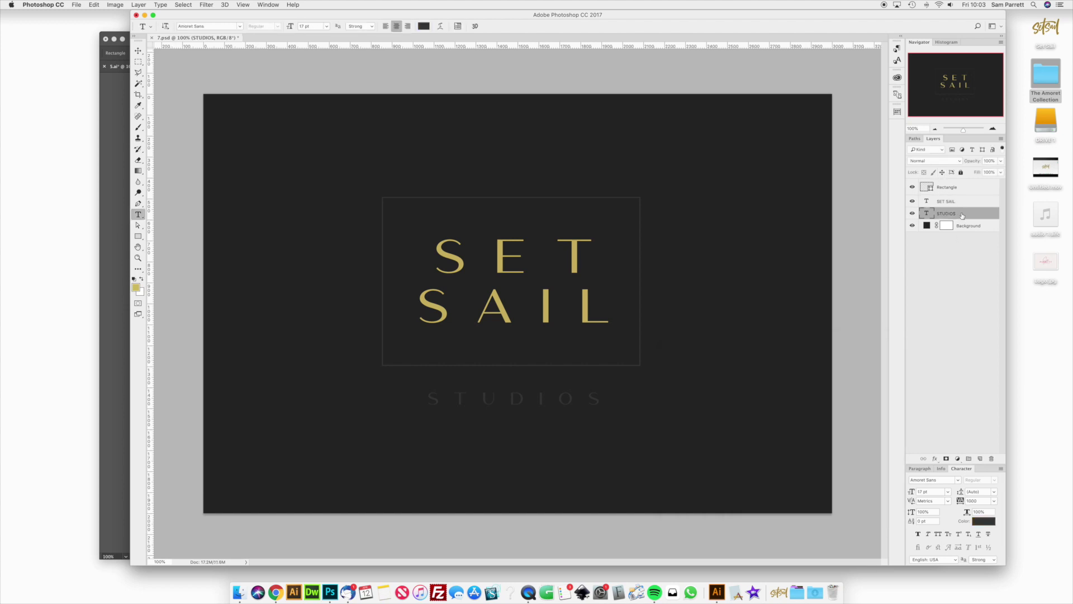
{"action": "left_click", "coordinate": [984, 521]}
{"action": "left_click", "coordinate": [668, 368]}
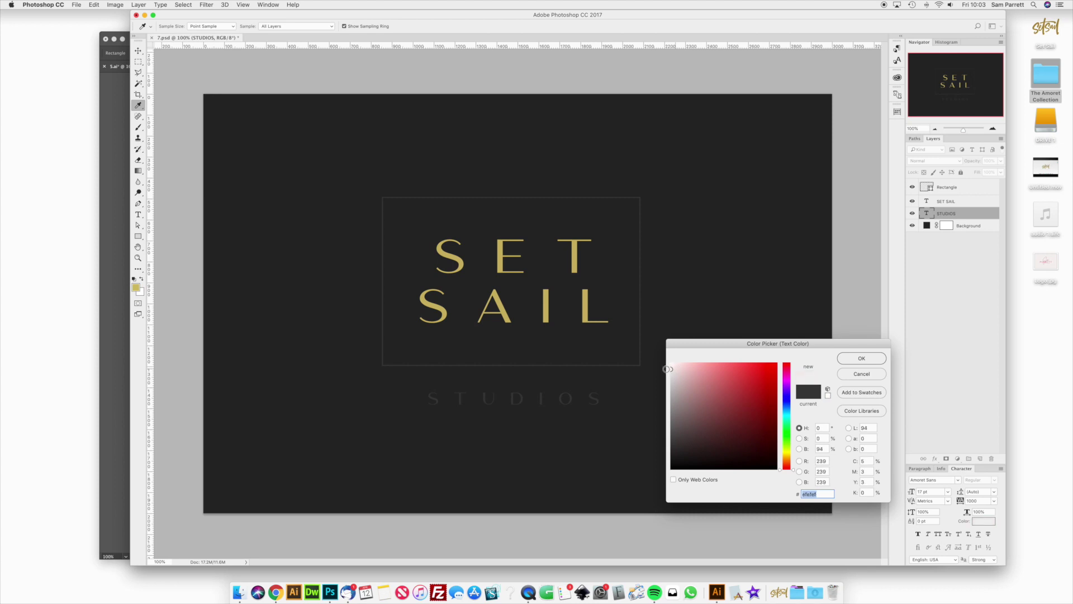
{"action": "left_click_drag", "start_coordinate": [672, 369], "coordinate": [668, 368]}
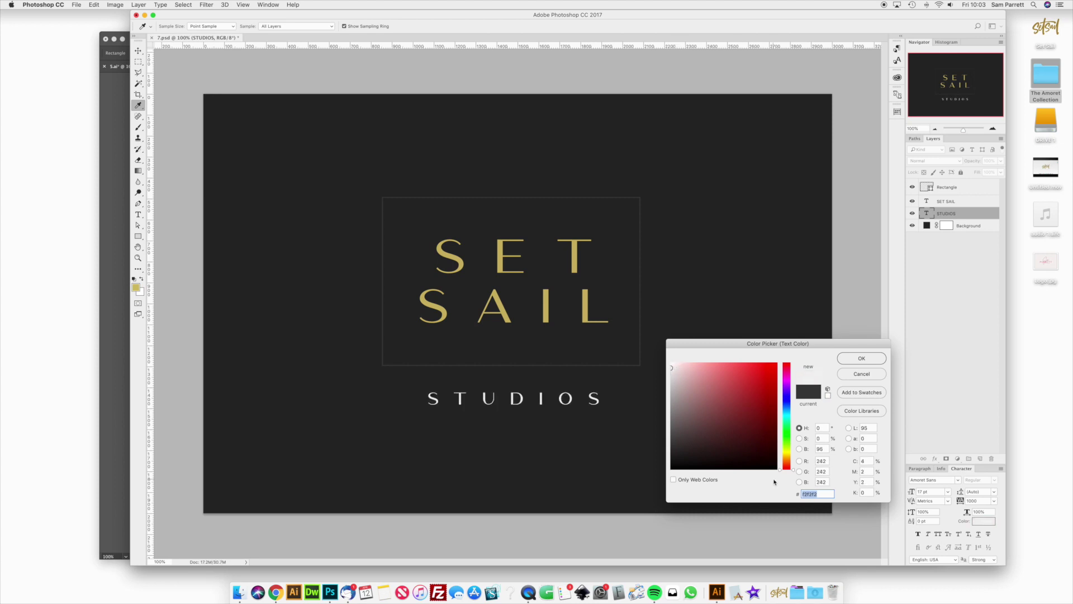
{"action": "right_click", "coordinate": [818, 497]}
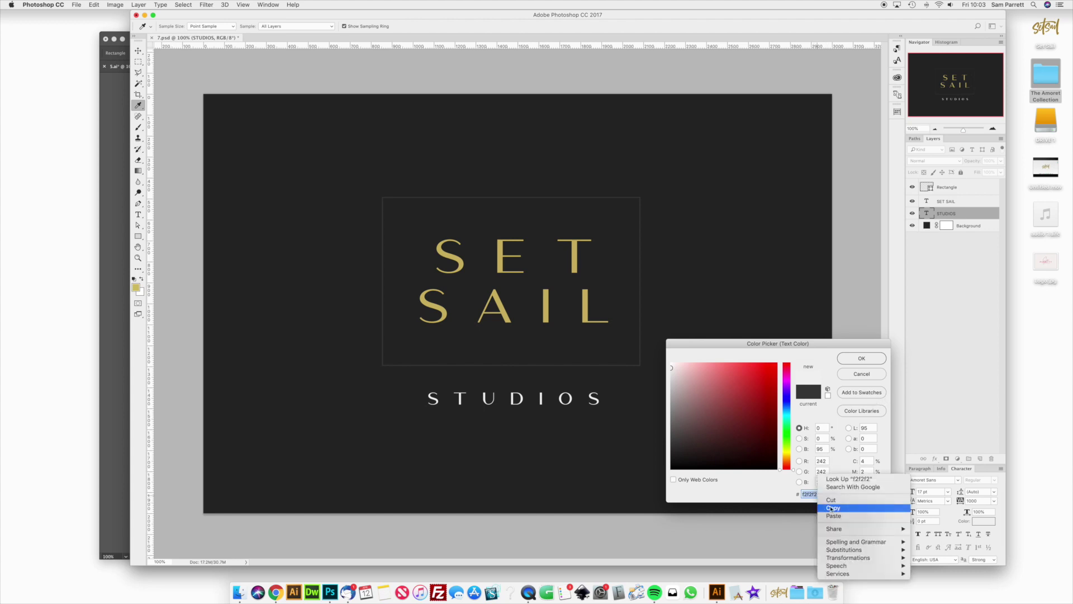
{"action": "left_click", "coordinate": [833, 507]}
{"action": "left_click", "coordinate": [868, 360]}
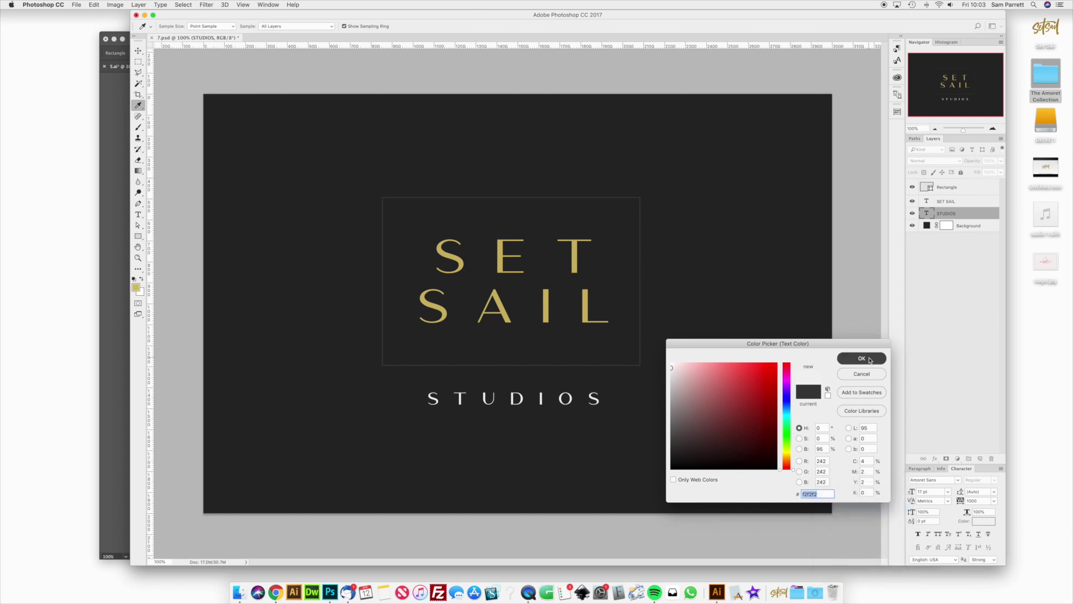
- Recolour the rectangle frame with the copied hex code f2f2f2
{"action": "left_click", "coordinate": [959, 192]}
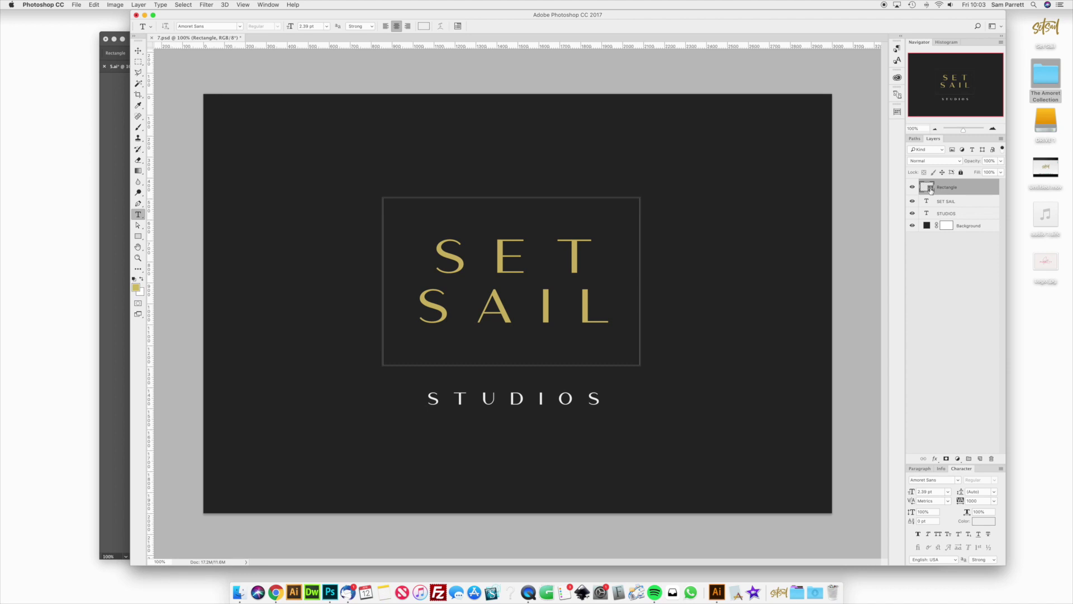
{"action": "double_click", "coordinate": [930, 190]}
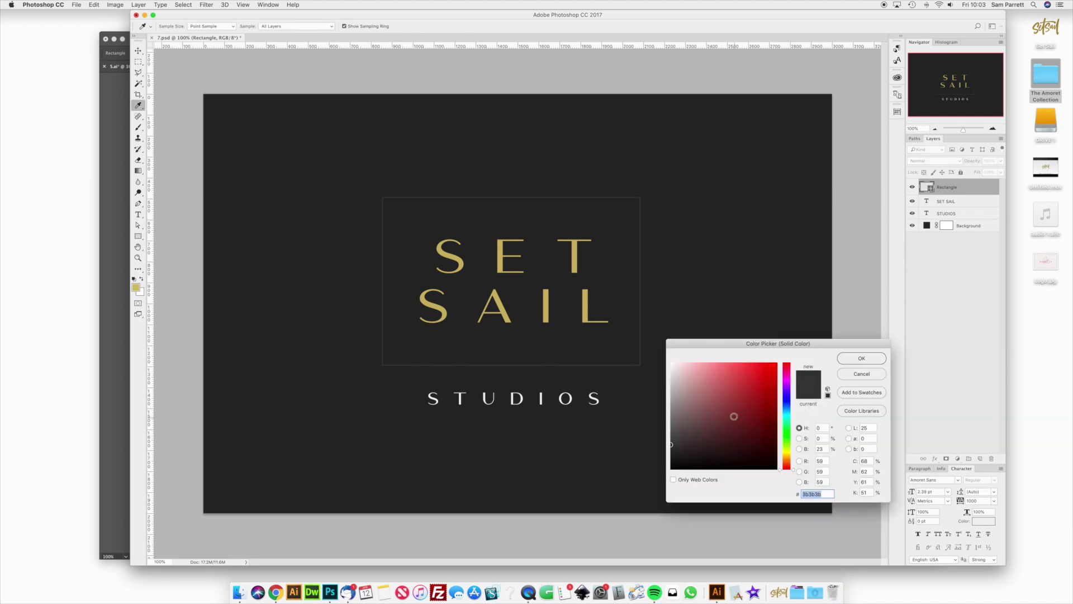
{"action": "right_click", "coordinate": [827, 494]}
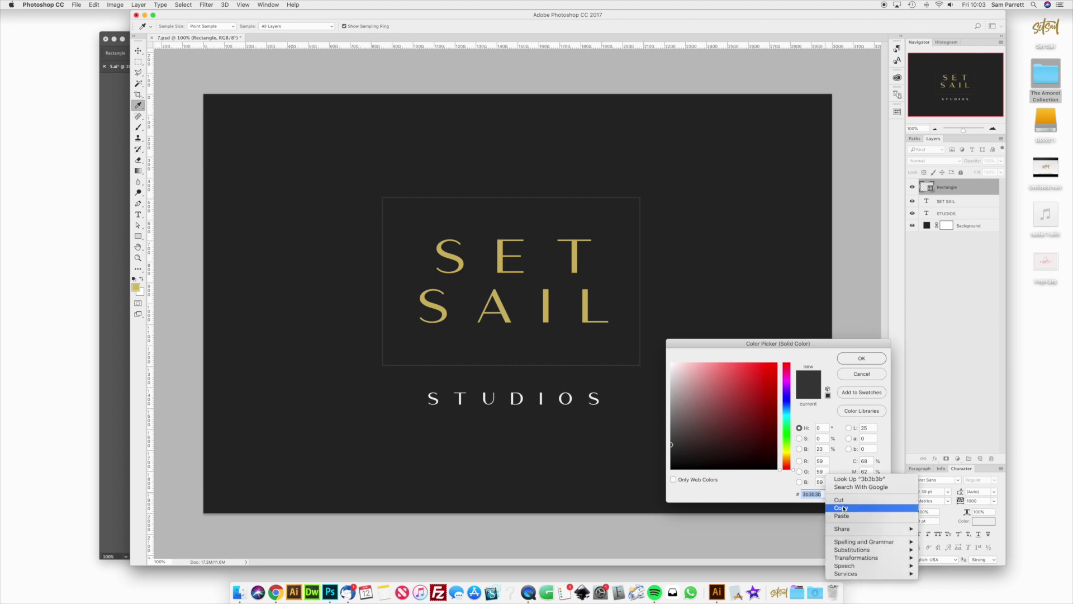
{"action": "left_click", "coordinate": [842, 510]}
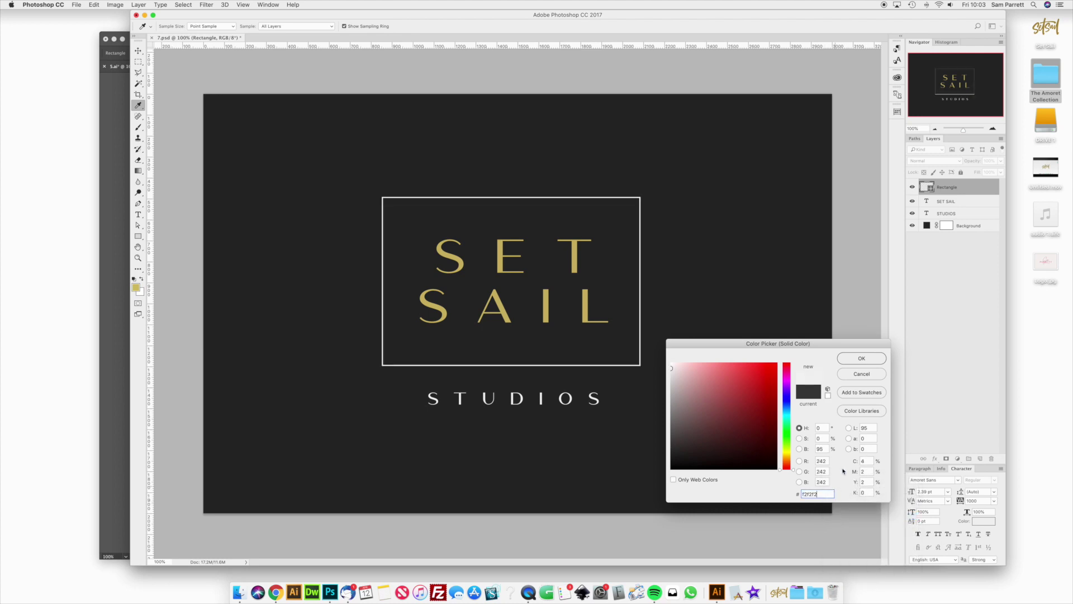
{"action": "left_click", "coordinate": [867, 357]}
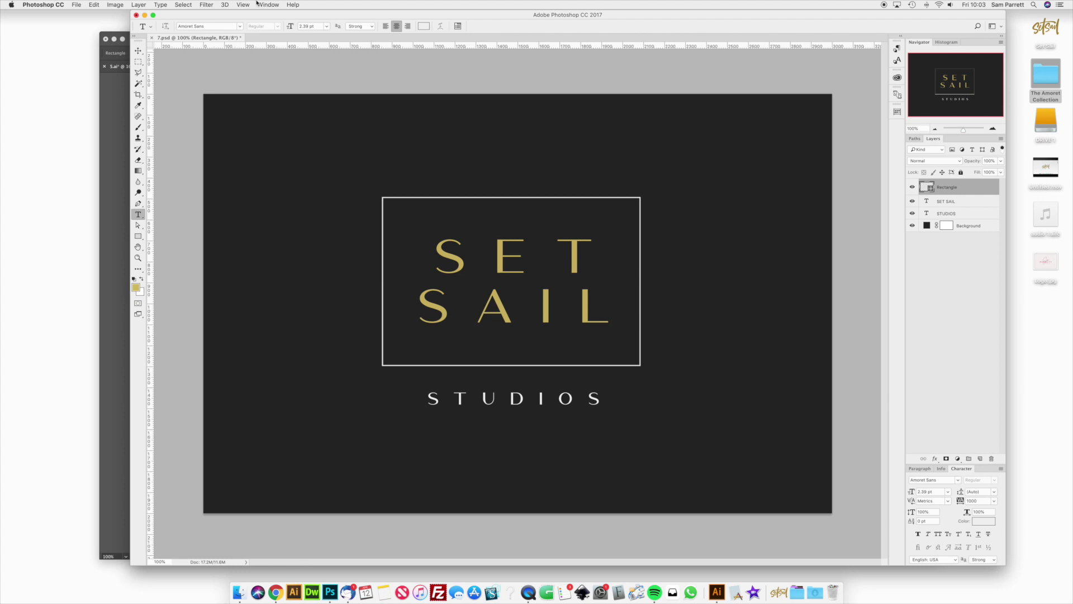
- Set up saving a copy of the SET SAIL STUDIOS design to the Desktop in JPEG format
{"action": "left_click", "coordinate": [76, 4]}
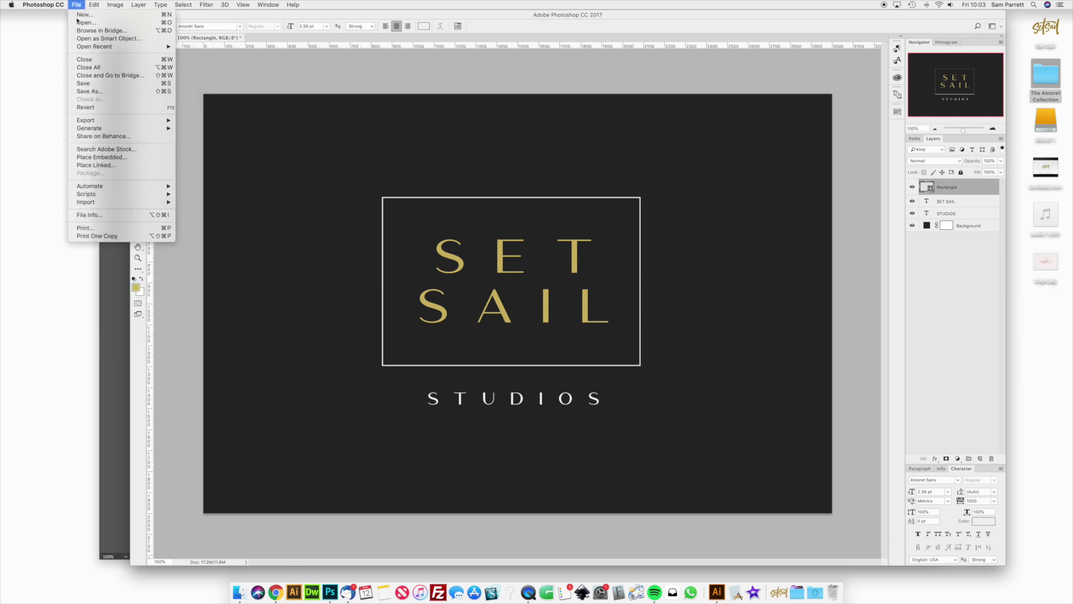
{"action": "left_click", "coordinate": [94, 91]}
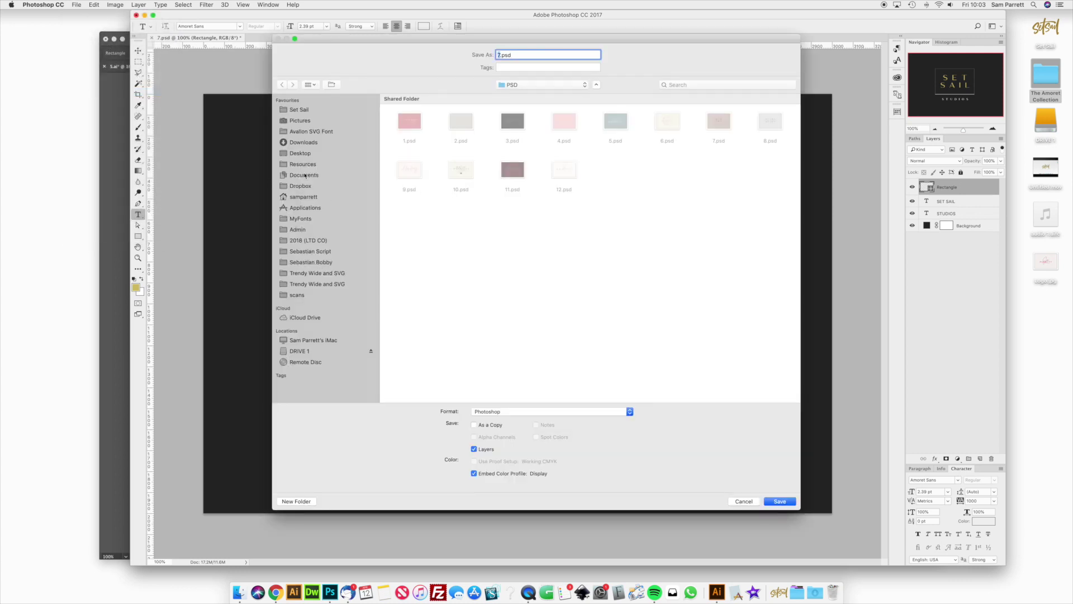
{"action": "left_click", "coordinate": [305, 154]}
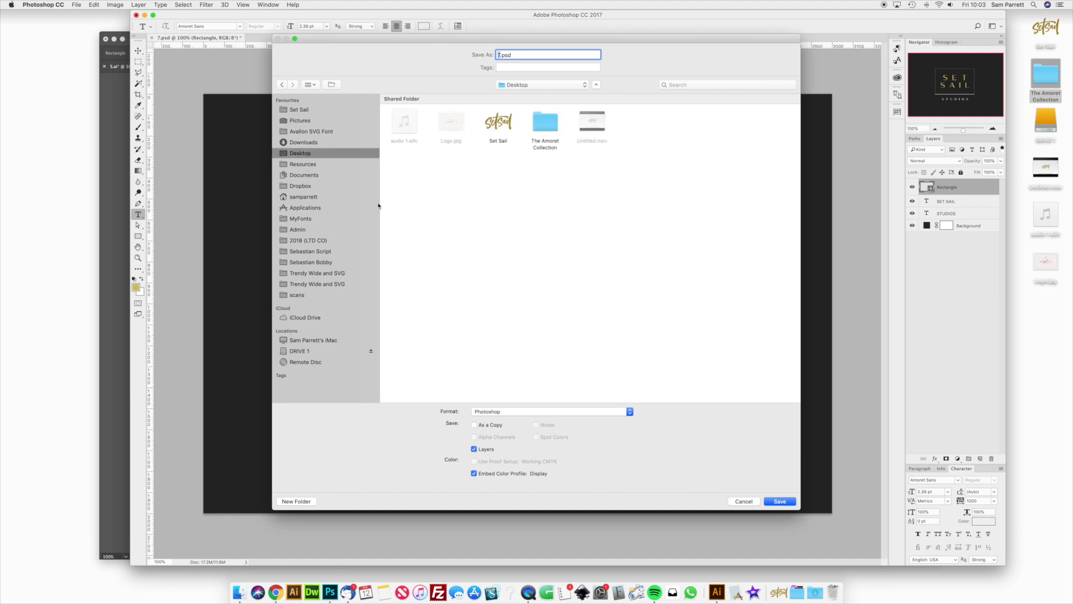
{"action": "left_click", "coordinate": [570, 412]}
{"action": "left_click", "coordinate": [562, 465]}
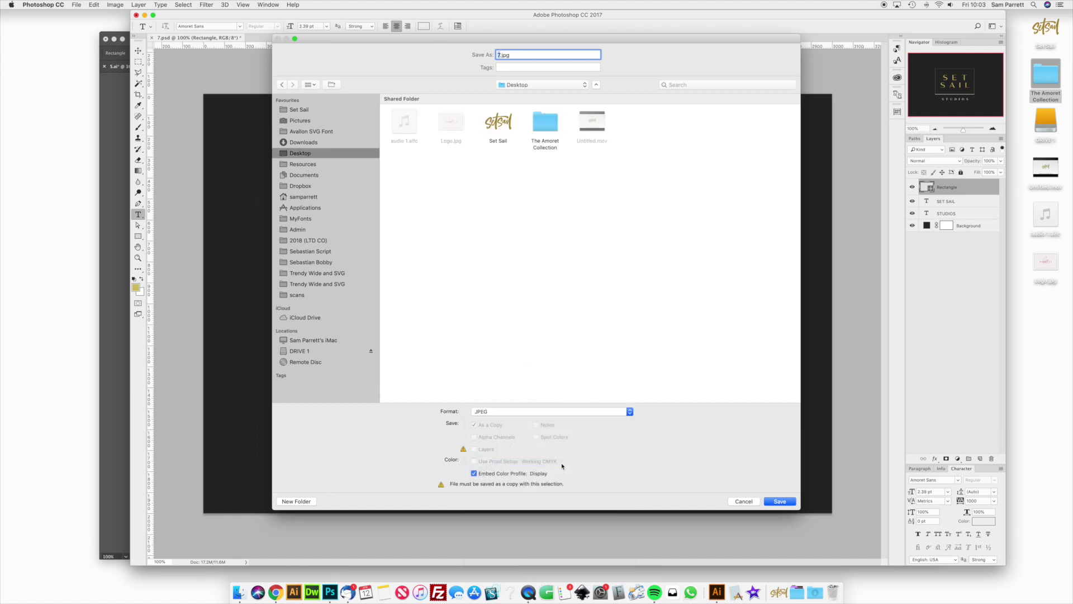
- Name the JPEG copy Logo 2 and save it at maximum quality 12 with the Baseline ("Standard") format option
{"action": "type", "text": "Kate"}
{"action": "key", "text": "BackSpace"}
{"action": "key", "text": "BackSpace"}
{"action": "key", "text": "BackSpace"}
{"action": "type", "text": "ate"}
{"action": "key", "text": "BackSpace"}
{"action": "key", "text": "BackSpace"}
{"action": "key", "text": "BackSpace"}
{"action": "key", "text": "BackSpace"}
{"action": "type", "text": "Logo 2"}
{"action": "key", "text": "Return"}
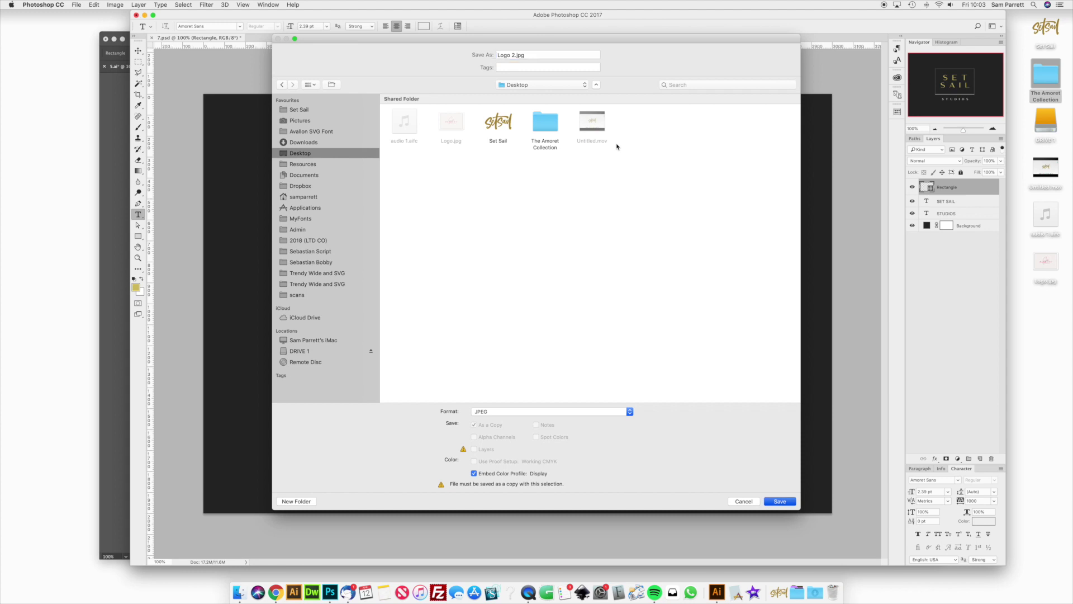
{"action": "left_click_drag", "start_coordinate": [451, 246], "coordinate": [488, 247]}
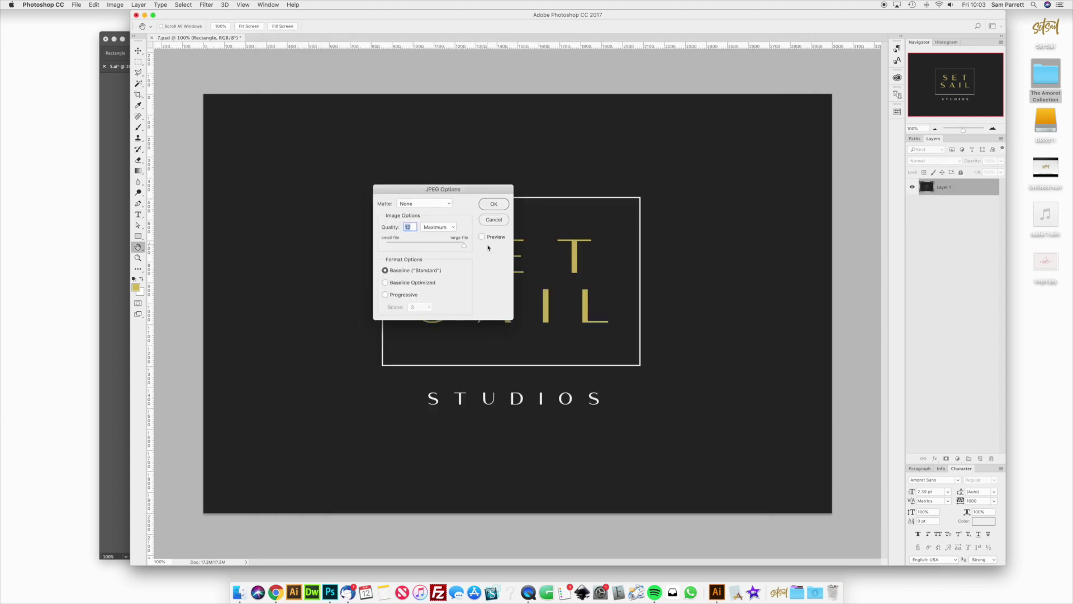
{"action": "left_click", "coordinate": [499, 204]}
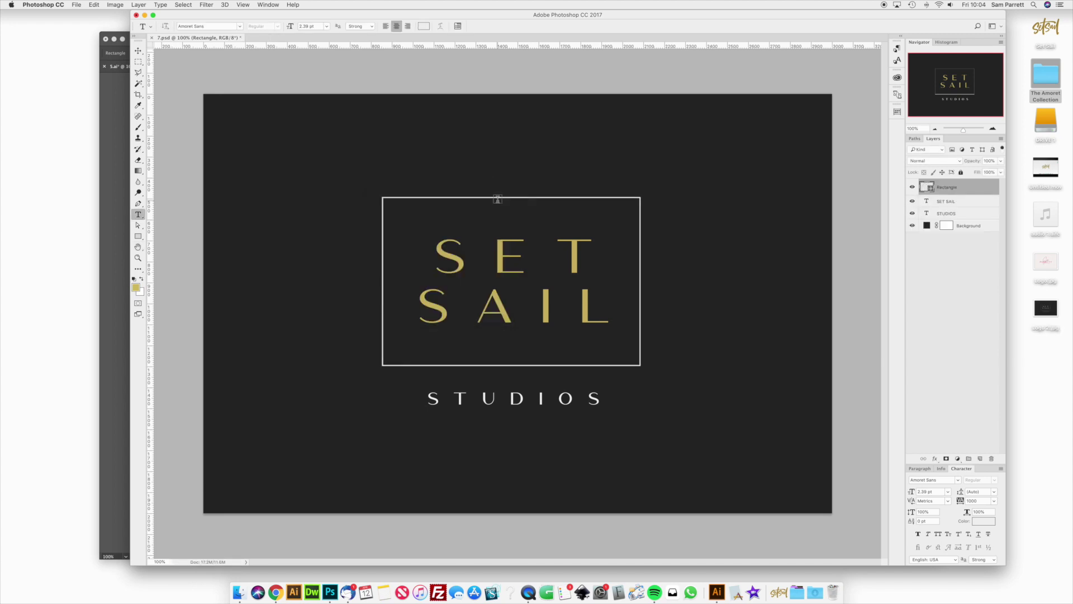
- Switch to the Finder desktop and preview the exported Logo.jpg and Logo 2.jpg files
{"action": "key", "text": "F11"}
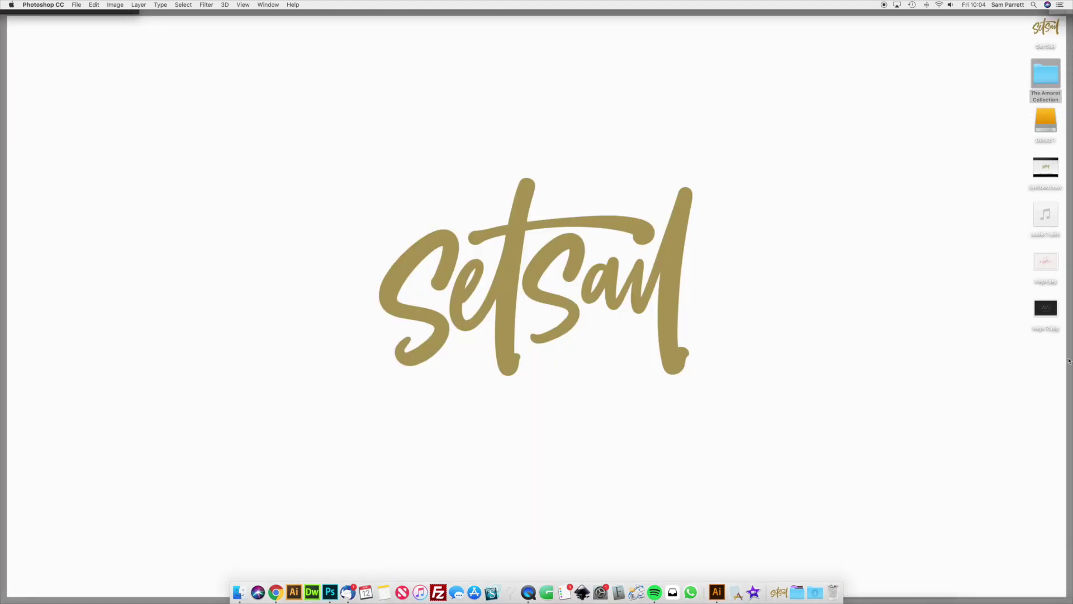
{"action": "left_click", "coordinate": [1052, 269]}
{"action": "key", "text": "space"}
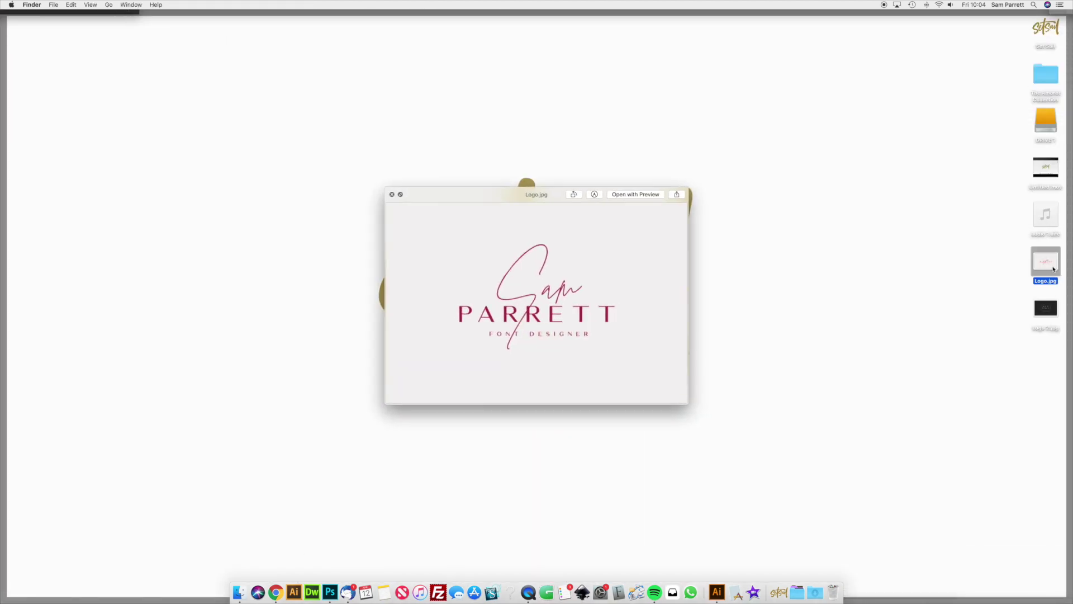
{"action": "key", "text": "Down"}
{"action": "key", "text": "Up"}
{"action": "key", "text": "space"}
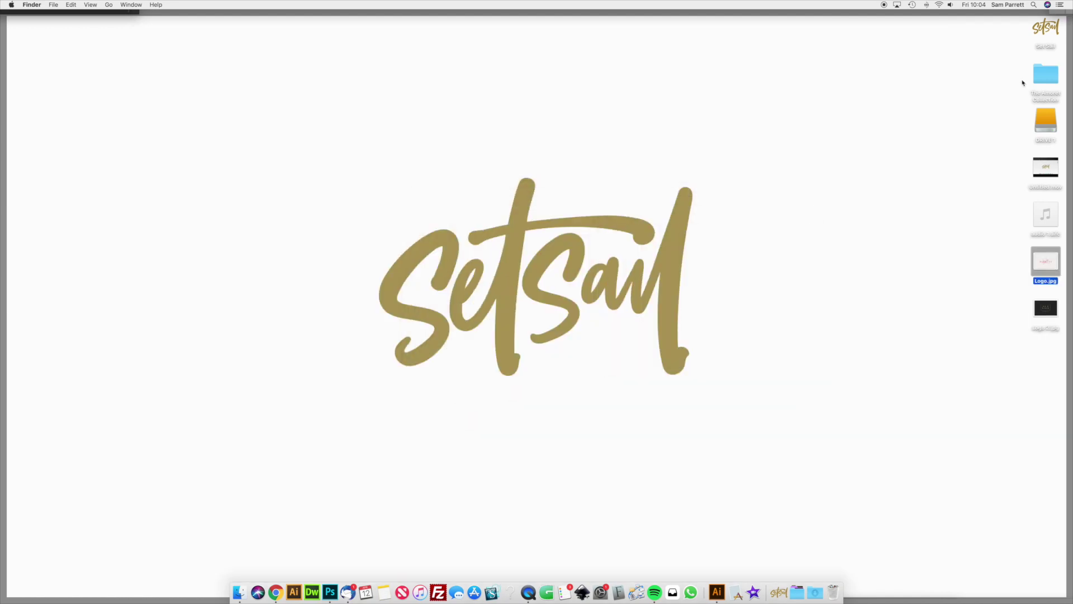
- Open the AI folder inside Logo Templates in The Amoret Collection folder on the desktop
{"action": "double_click", "coordinate": [1045, 74]}
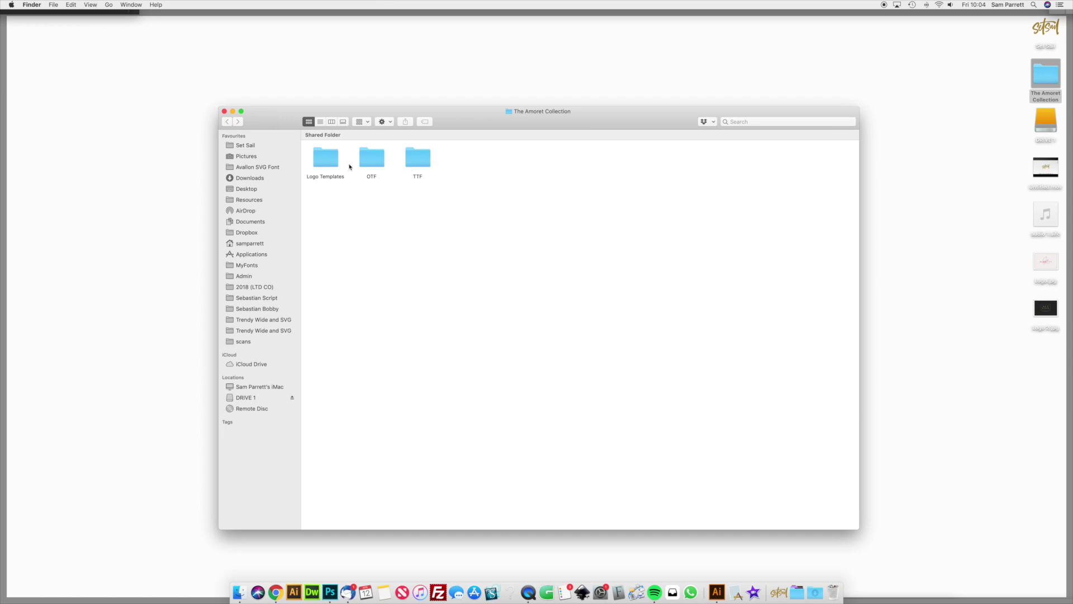
{"action": "double_click", "coordinate": [326, 161]}
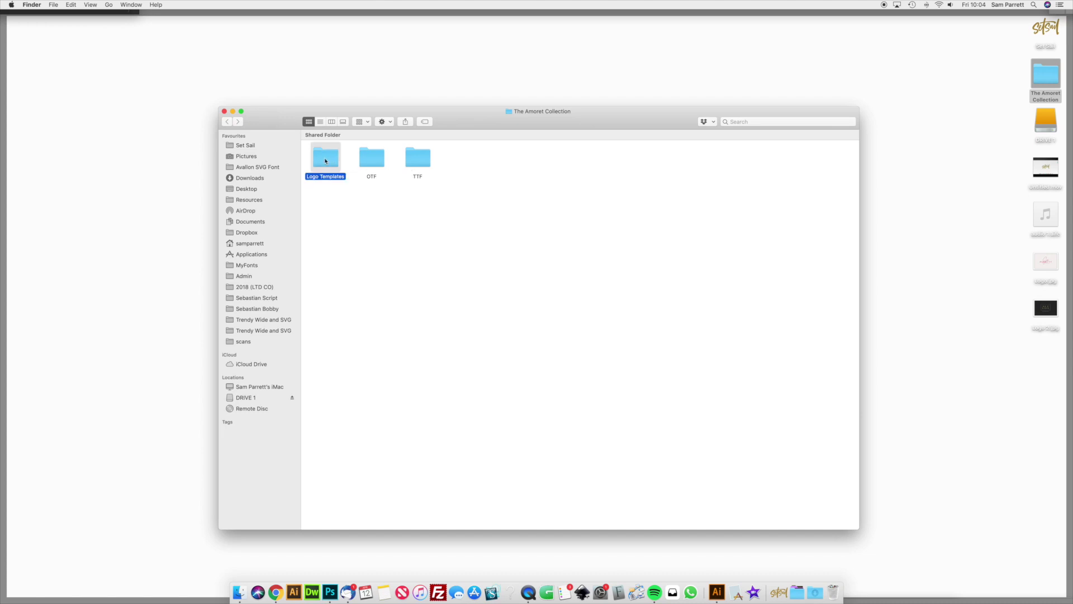
{"action": "double_click", "coordinate": [326, 159]}
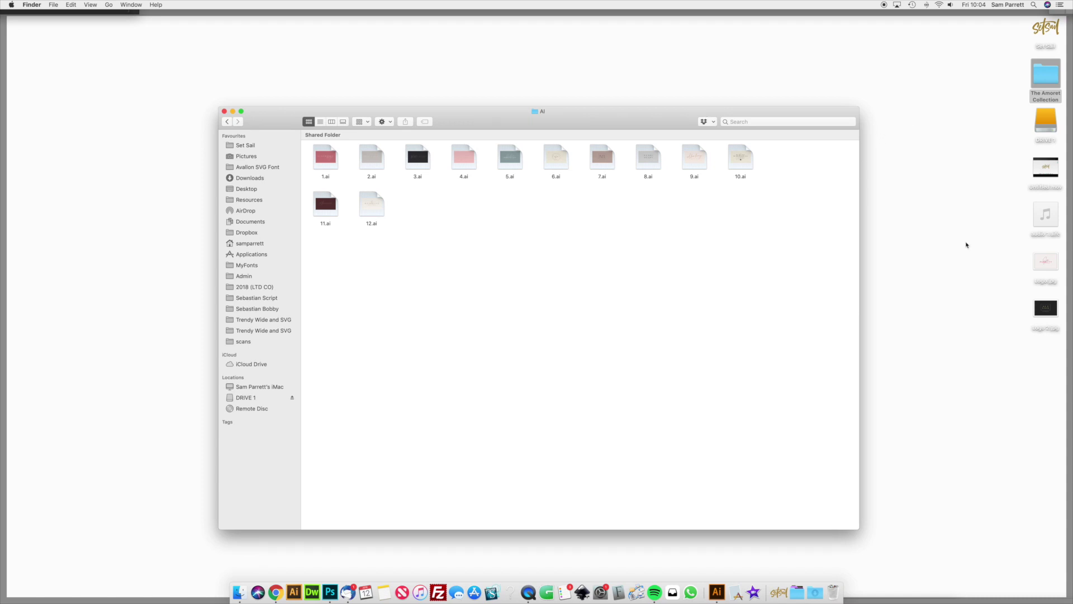
- Preview the exported Logo.jpg on the desktop again, followed by Logo 2.jpg, and close the preview
{"action": "left_click", "coordinate": [1045, 262]}
{"action": "key", "text": "space"}
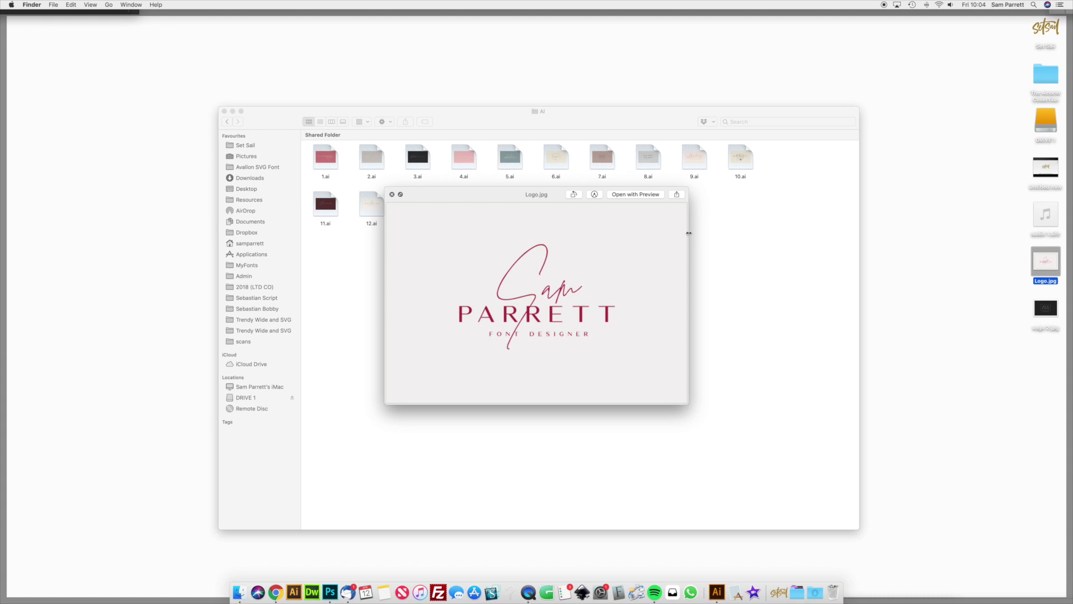
{"action": "key", "text": "space"}
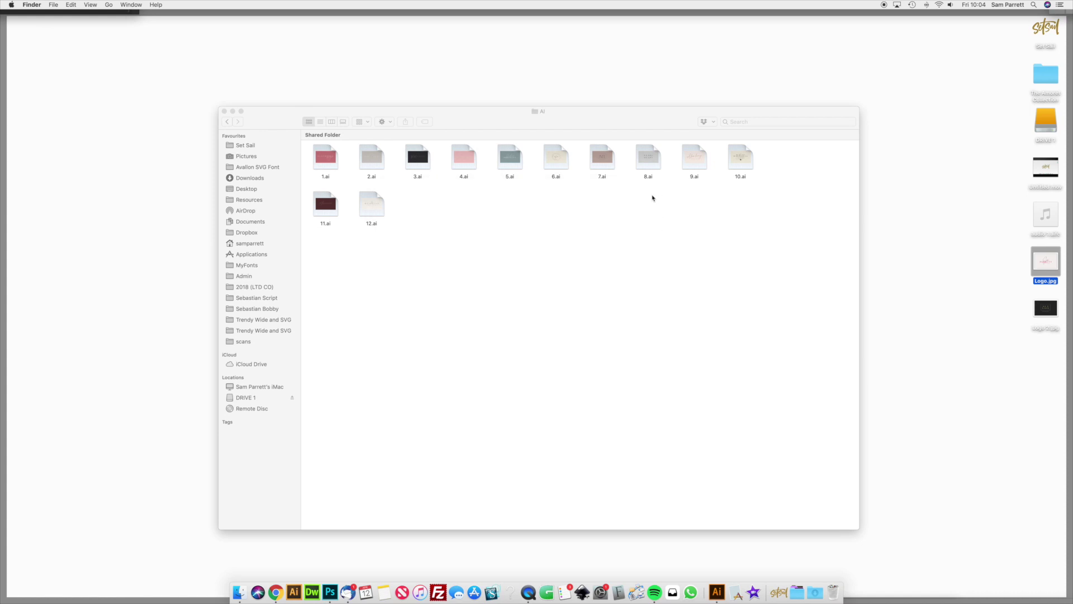
{"action": "key", "text": "Down"}
{"action": "key", "text": "space"}
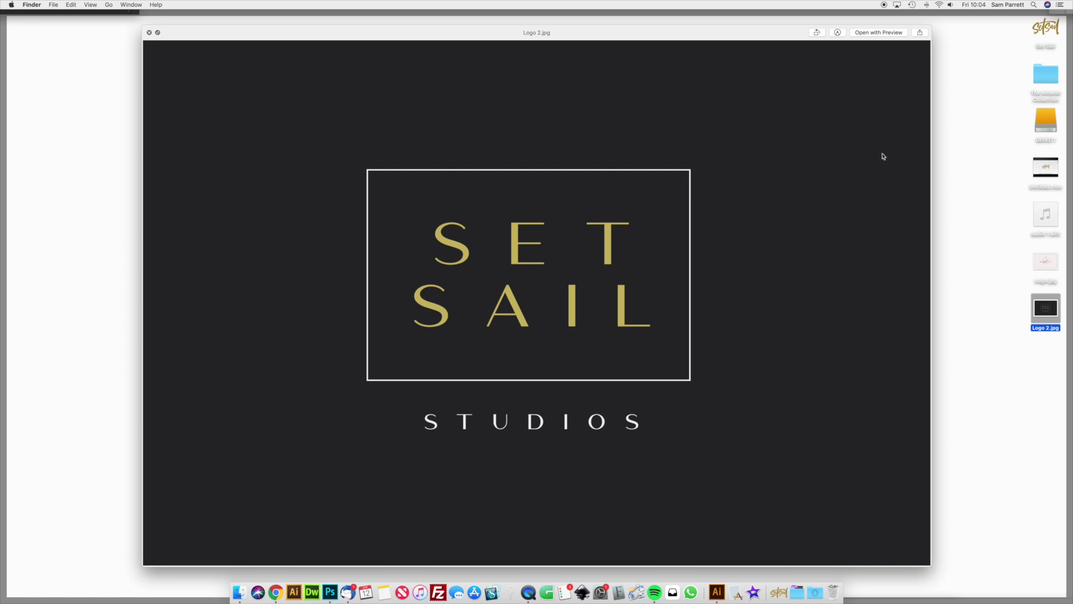
{"action": "key", "text": "space"}
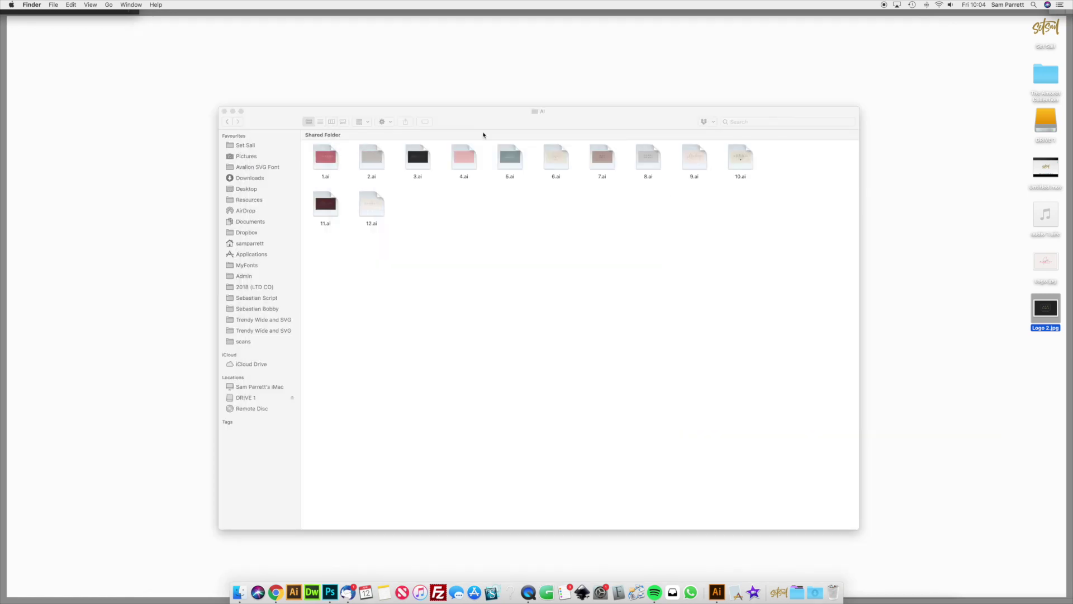